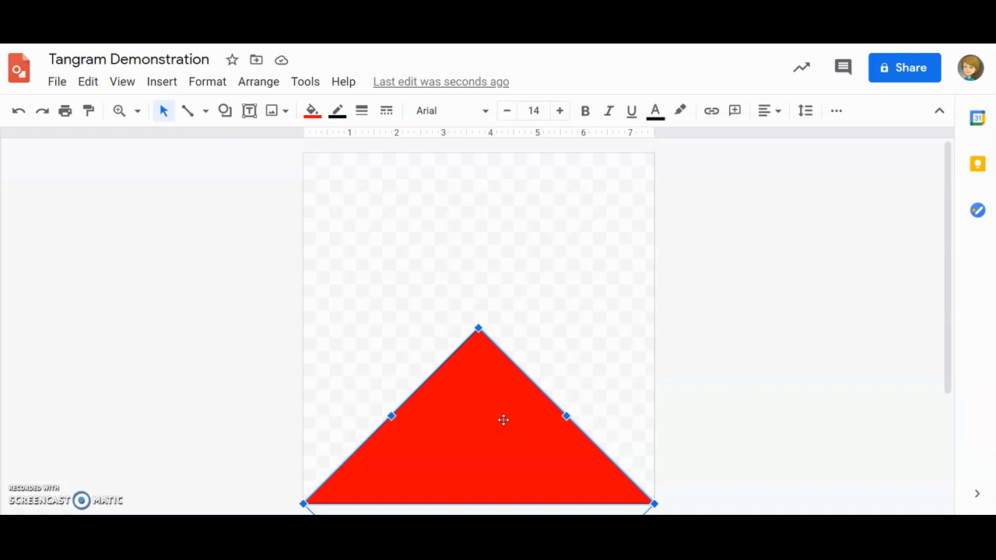
# Make the red triangle's border transparent
pyautogui.click(337, 112)
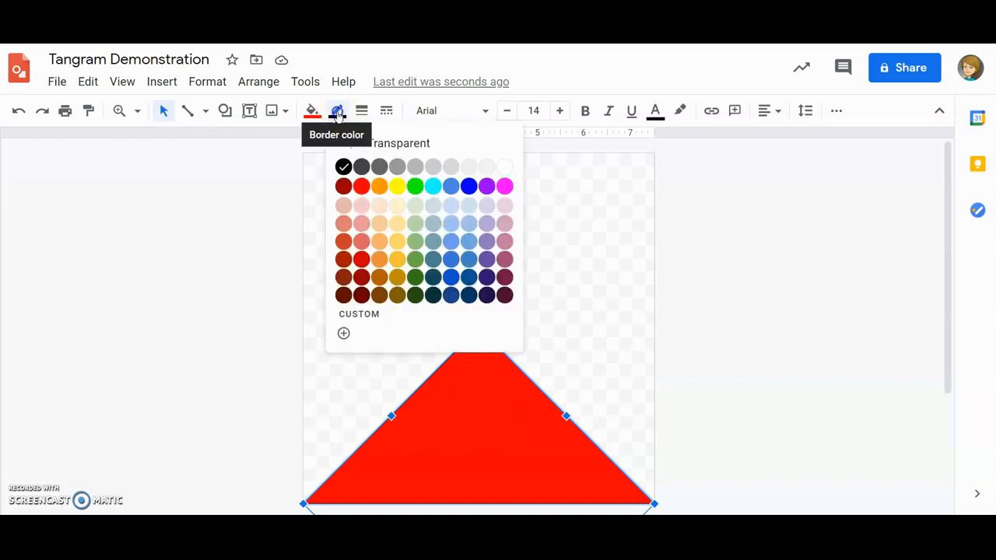
pyautogui.click(415, 145)
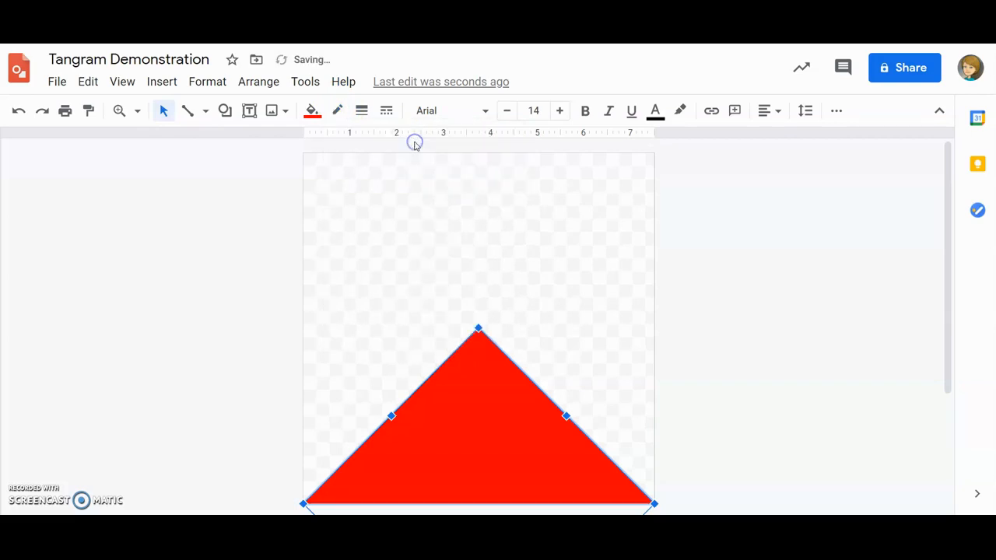
pyautogui.click(627, 332)
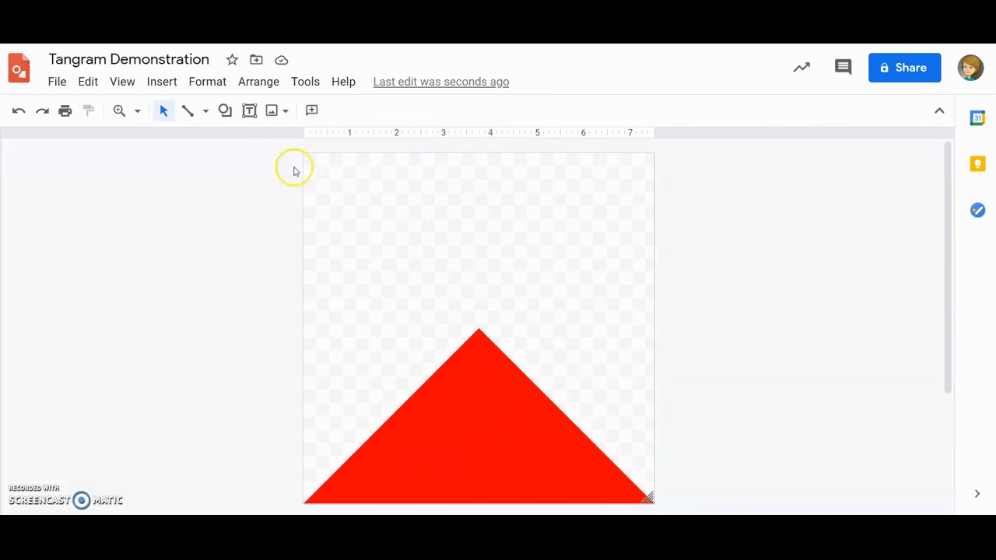
# Review the gradient fill choices and the copy and paste commands available for the red triangle
pyautogui.click(495, 411)
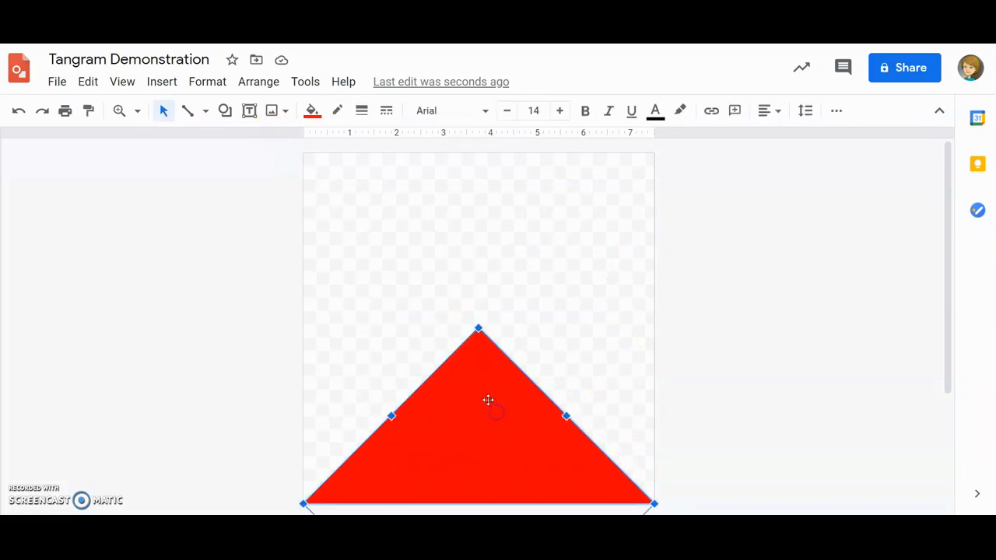
pyautogui.click(312, 111)
pyautogui.click(423, 144)
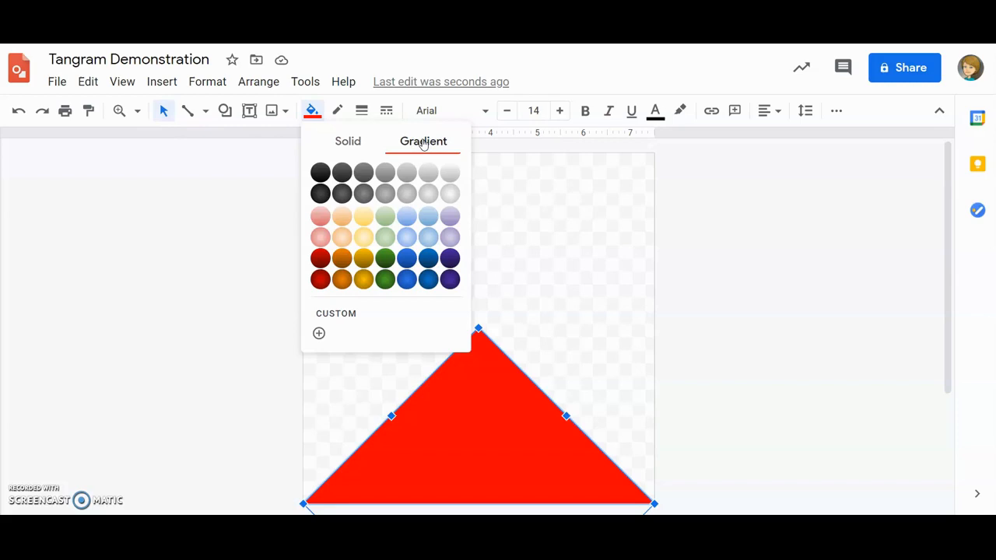
pyautogui.click(311, 111)
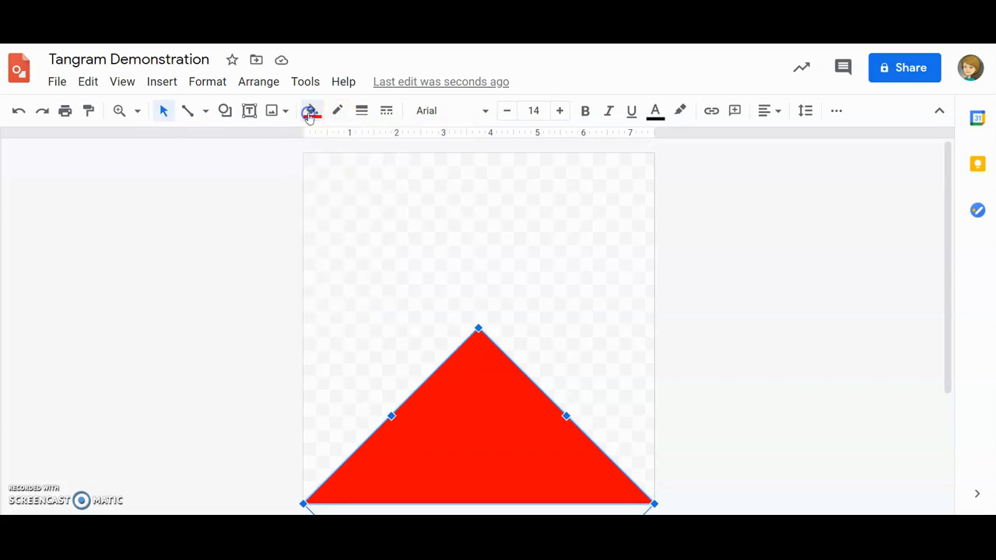
pyautogui.click(572, 327)
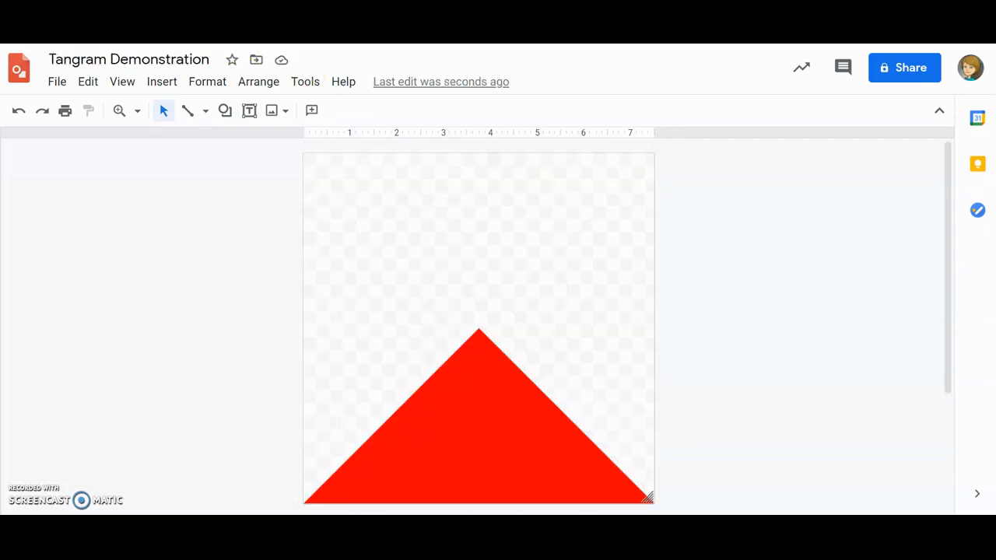
pyautogui.click(476, 406)
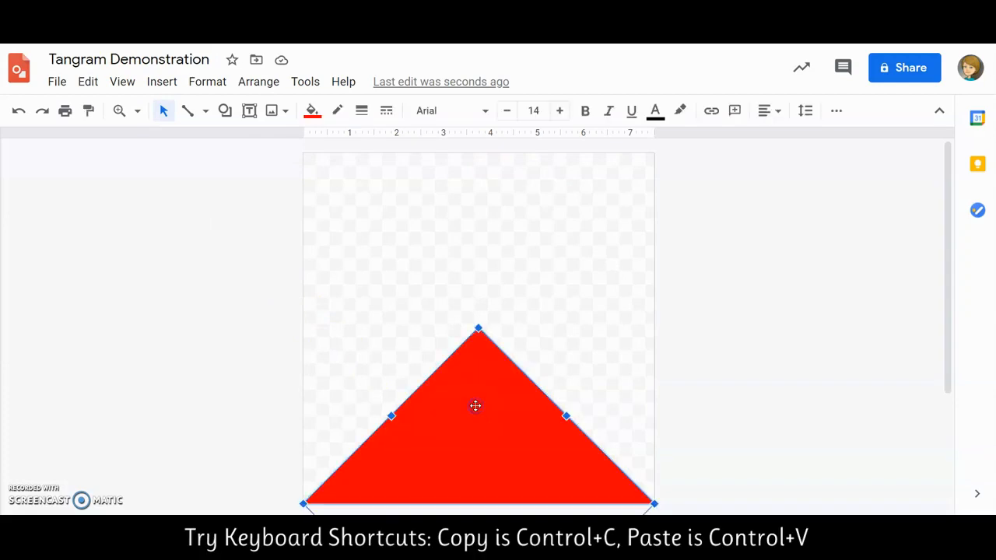
pyautogui.click(88, 82)
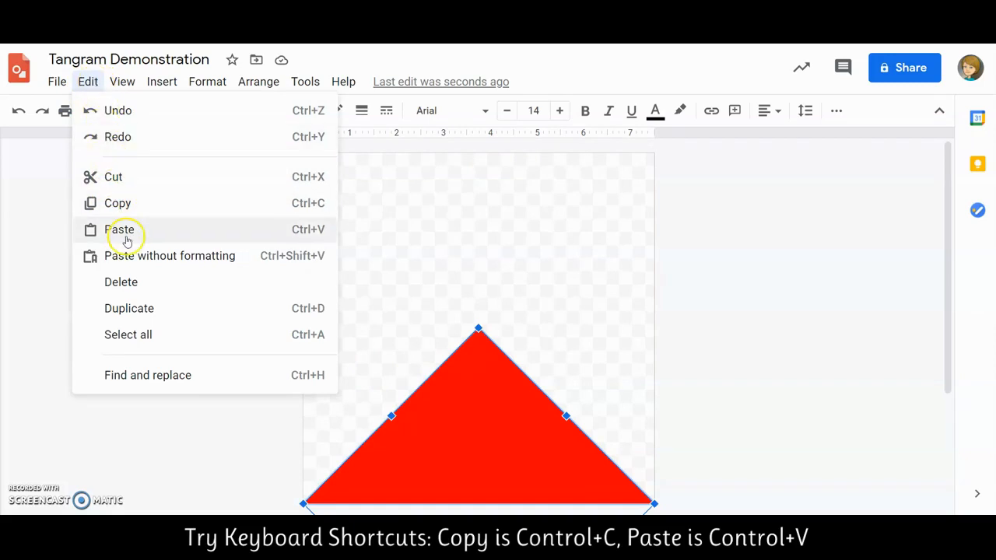
pyautogui.click(557, 322)
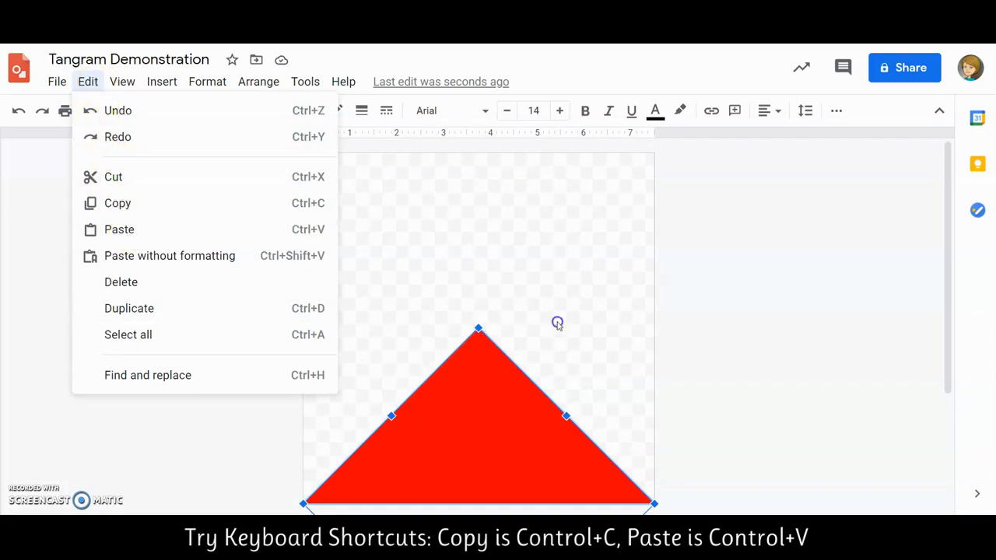
pyautogui.rightClick(469, 416)
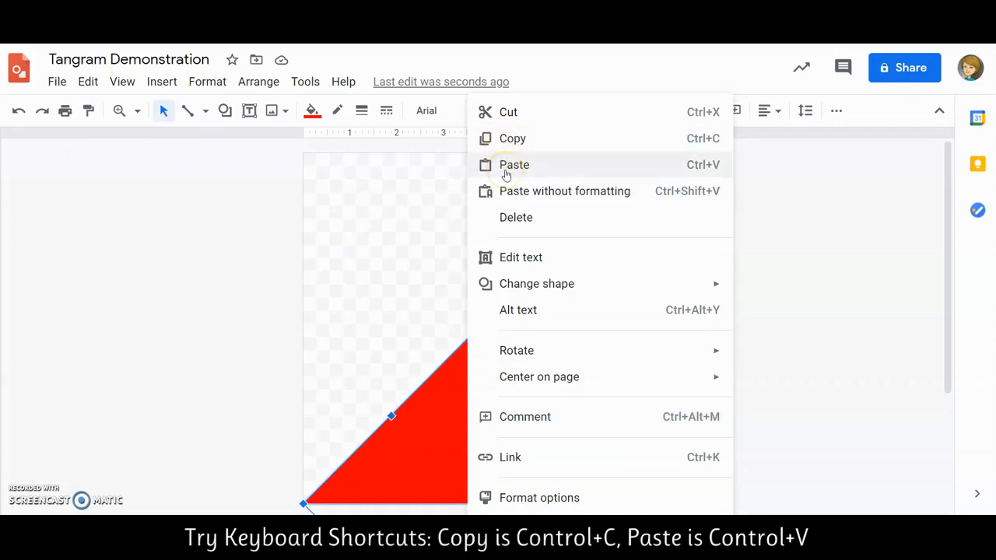
pyautogui.click(366, 353)
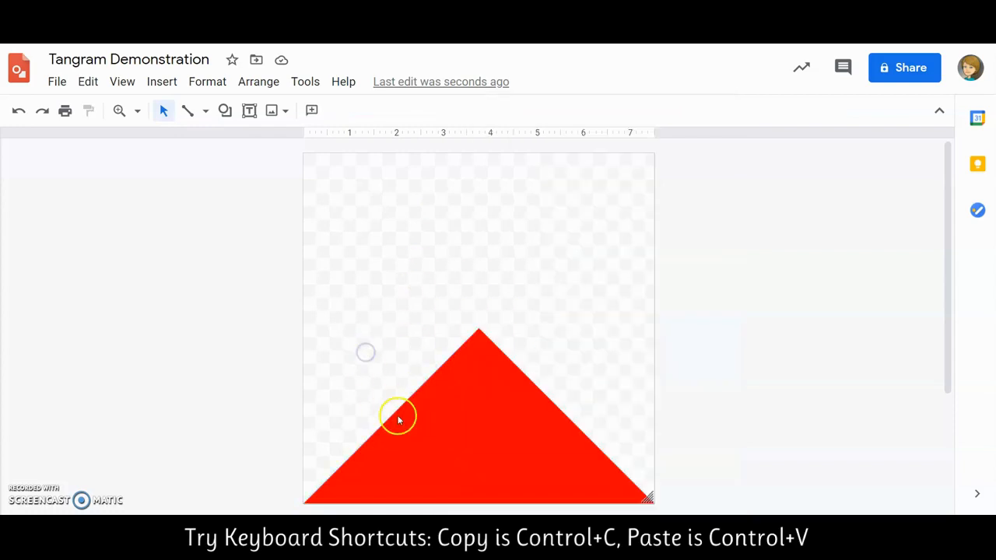
# Paste a copy of the red triangle, move it to the upper part of the canvas and fill it with orange
pyautogui.click(398, 420)
pyautogui.hotkey('ctrl', 'v')
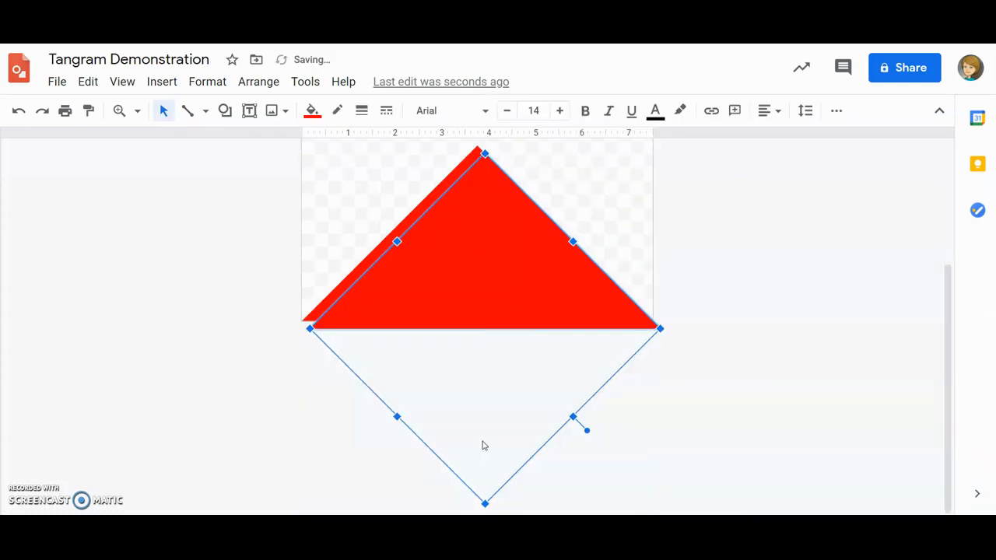
pyautogui.scroll(1, 627, 284)
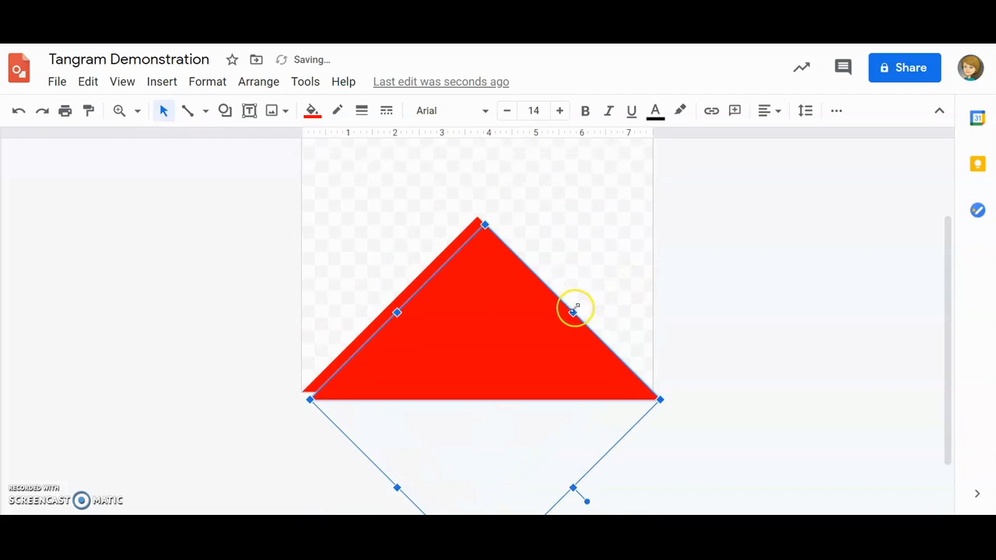
pyautogui.scroll(1, 574, 306)
pyautogui.moveTo(498, 363); pyautogui.dragTo(483, 279)
pyautogui.scroll(1, 563, 312)
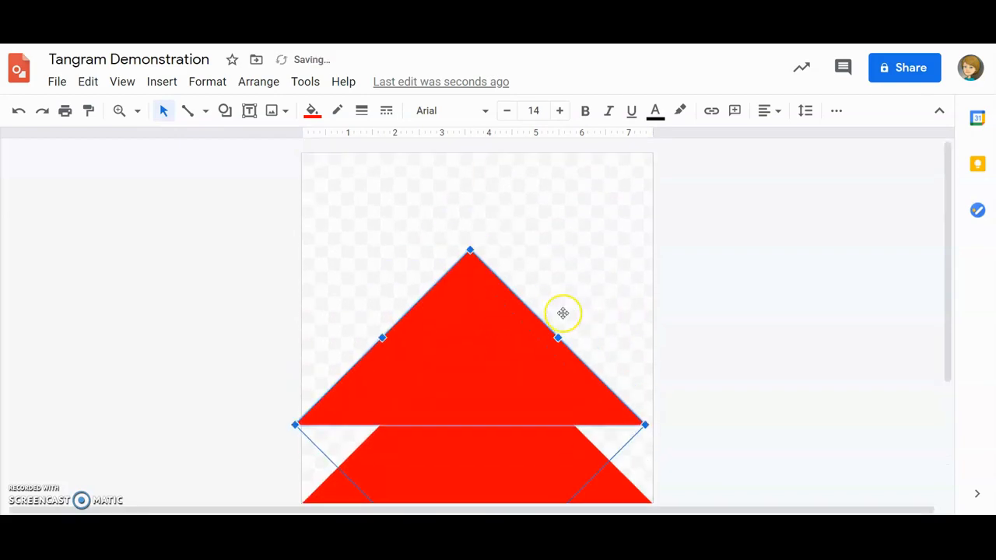
pyautogui.moveTo(460, 356); pyautogui.dragTo(463, 274)
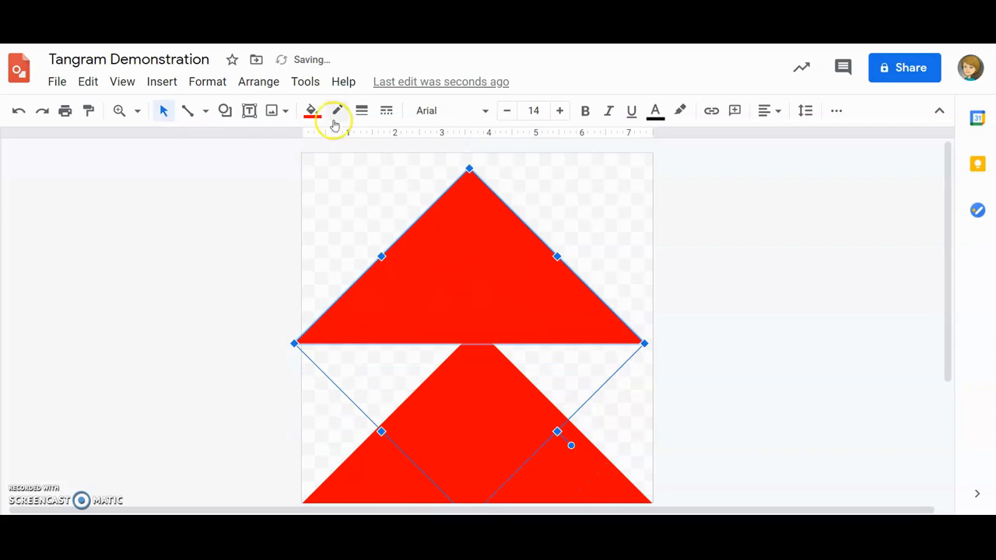
pyautogui.click(312, 110)
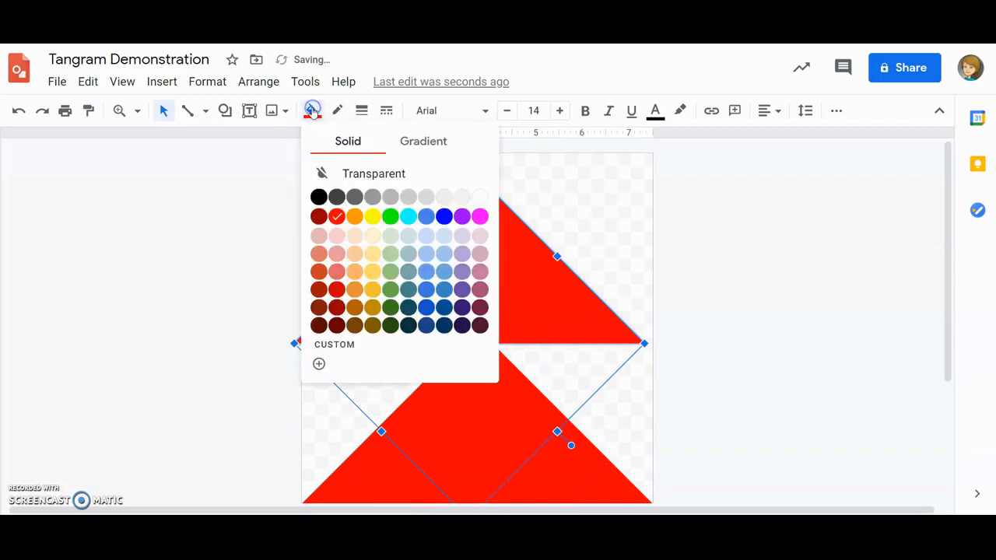
pyautogui.click(354, 218)
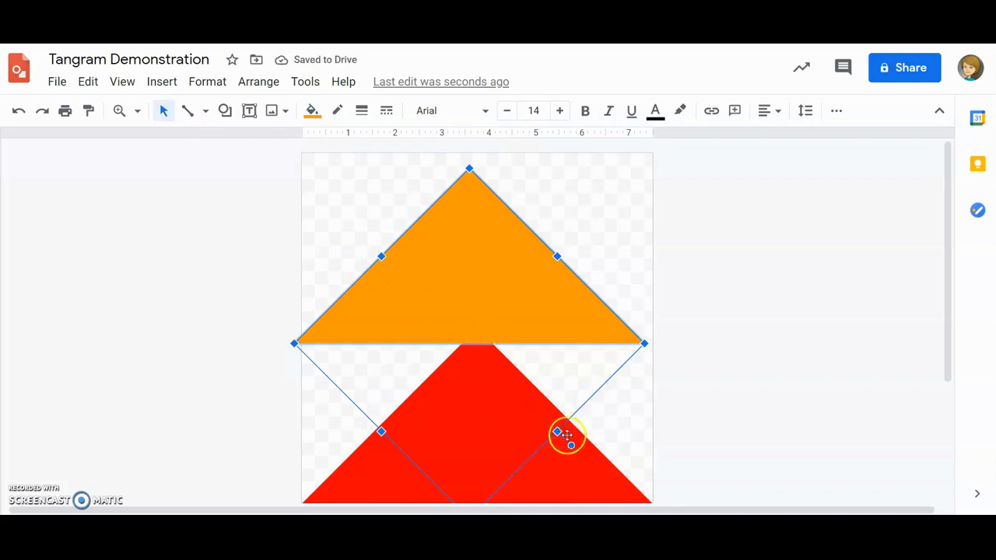
# Rotate the orange triangle until its long side is vertical and fit it along the canvas's left edge, touching the red triangle
pyautogui.moveTo(572, 445); pyautogui.dragTo(413, 396)
pyautogui.moveTo(516, 360); pyautogui.dragTo(352, 342)
pyautogui.click(641, 367)
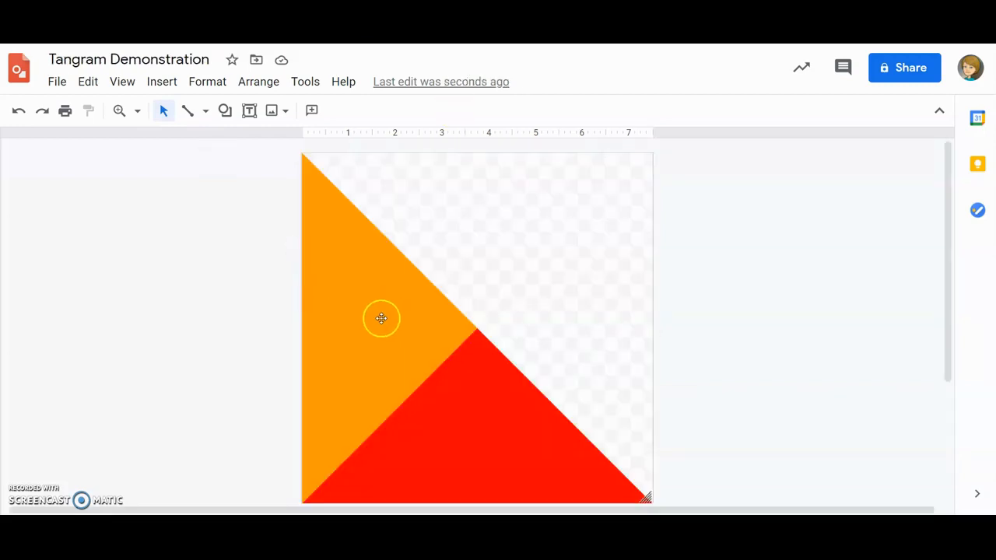
# Duplicate the orange triangle, move the copy toward the canvas's right side and fill it with yellow
pyautogui.click(380, 319)
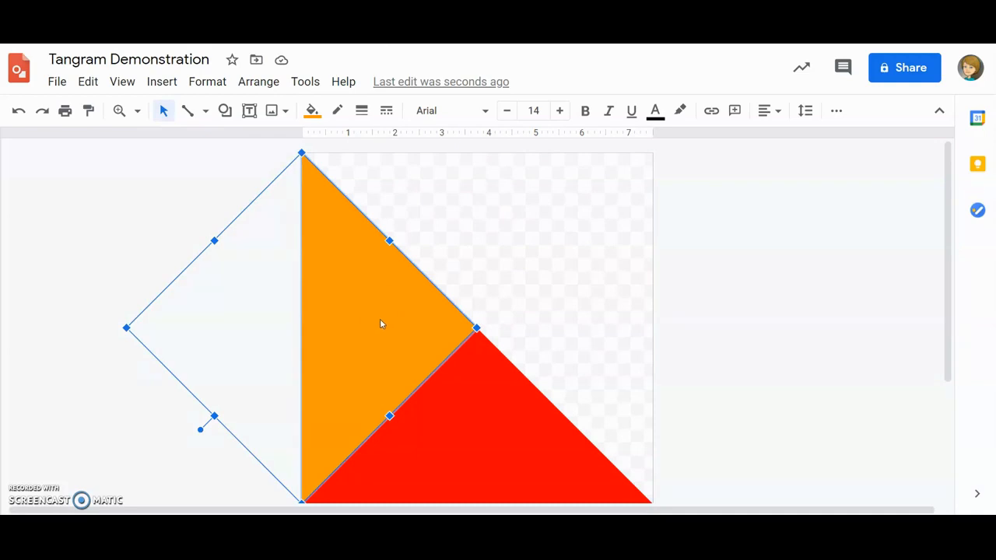
pyautogui.hotkey('ctrl', 'd')
pyautogui.moveTo(383, 321); pyautogui.dragTo(532, 322)
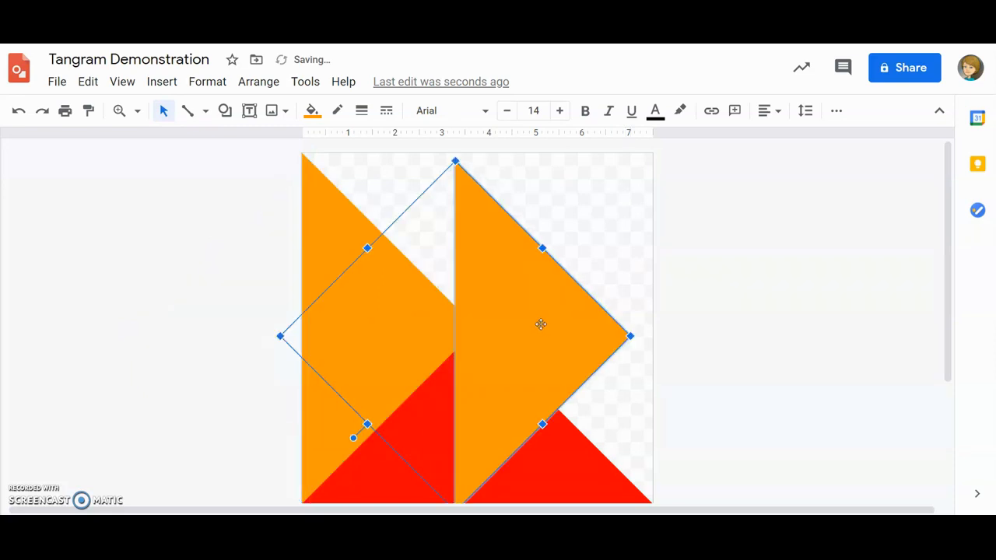
pyautogui.click(312, 110)
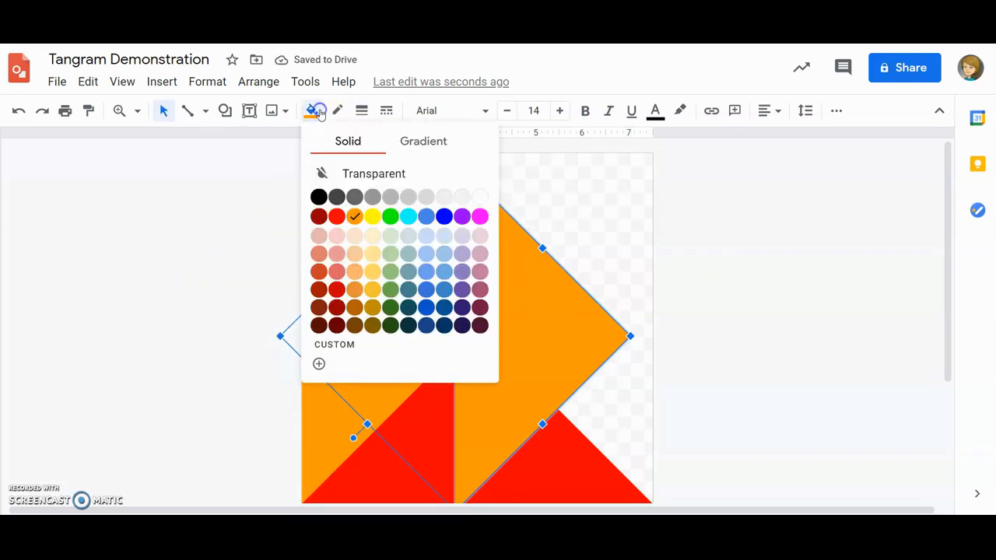
pyautogui.click(372, 216)
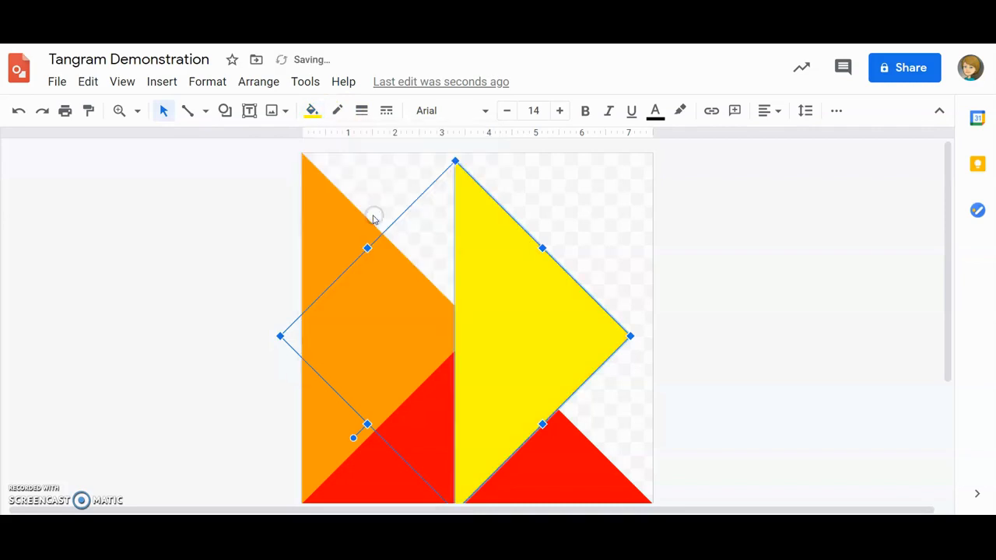
# Rotate the yellow triangle so its right angle faces the canvas's upper-right corner and fit it into that corner
pyautogui.click(354, 438)
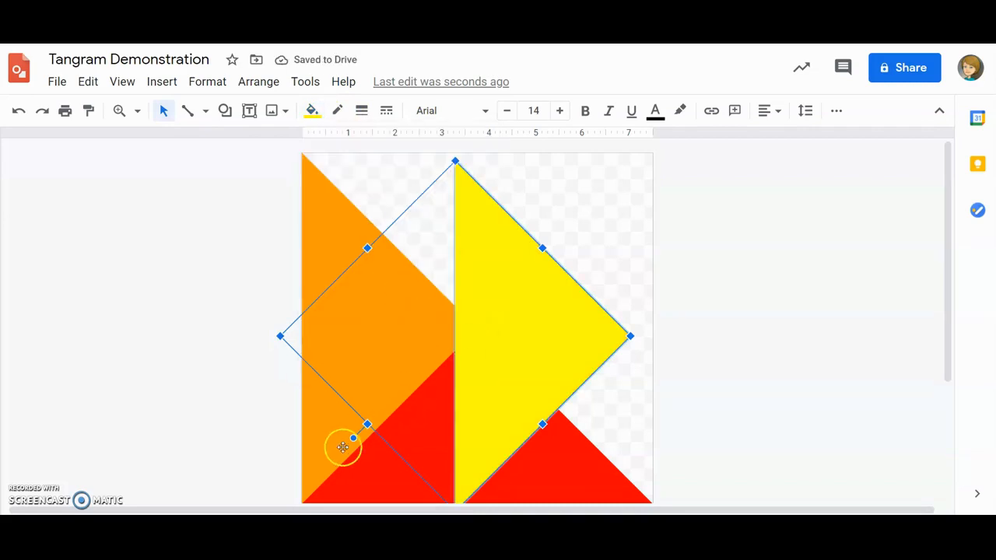
pyautogui.moveTo(353, 439); pyautogui.dragTo(454, 421)
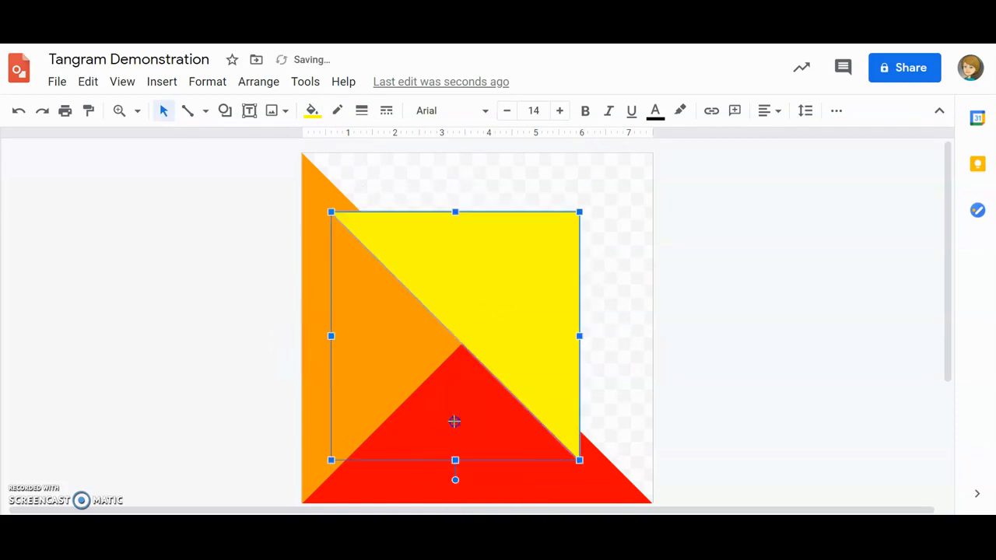
pyautogui.moveTo(482, 312); pyautogui.dragTo(557, 246)
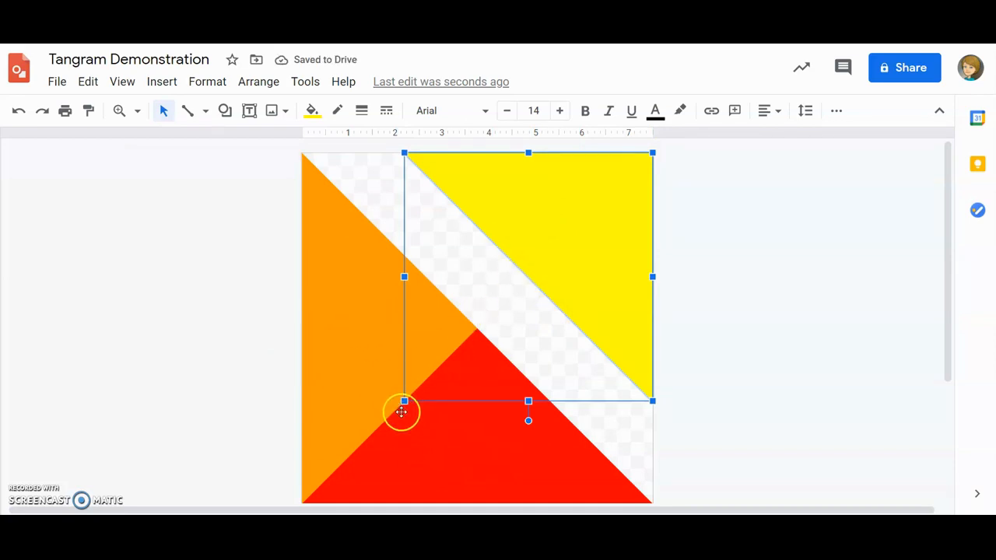
# Scale the yellow triangle down proportionally until its bounding box reaches the canvas centre, where the red and orange triangles meet
pyautogui.moveTo(404, 401); pyautogui.dragTo(483, 321)
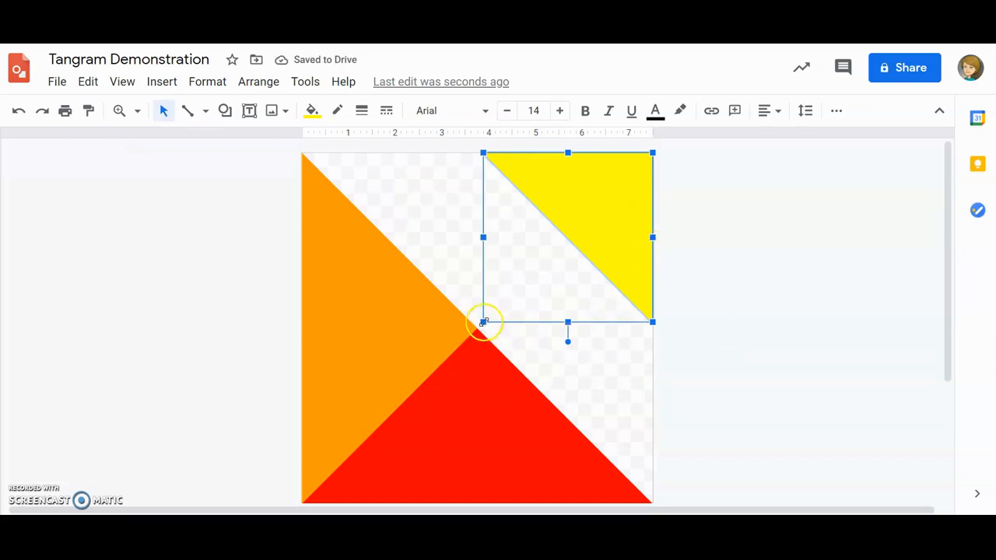
pyautogui.moveTo(483, 321); pyautogui.dragTo(476, 330)
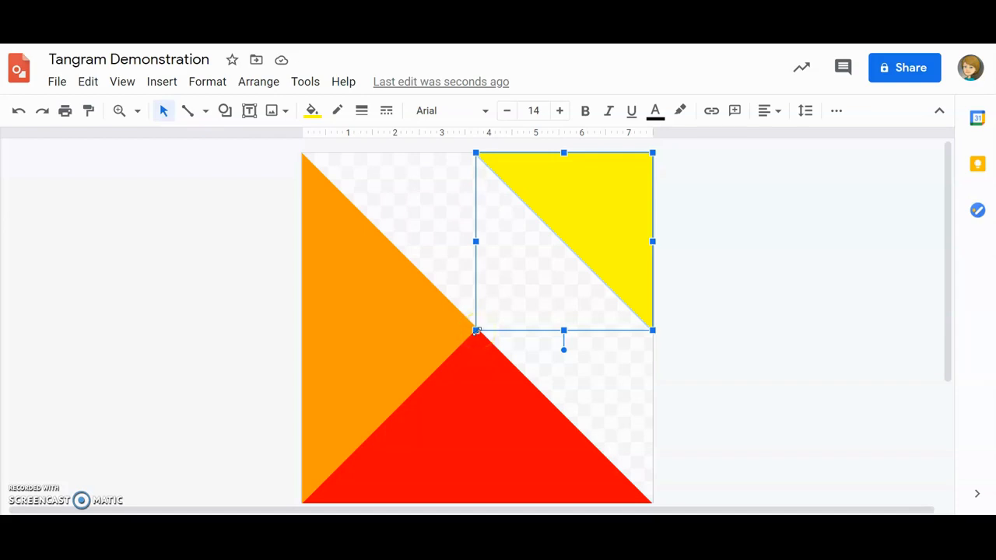
pyautogui.click(757, 329)
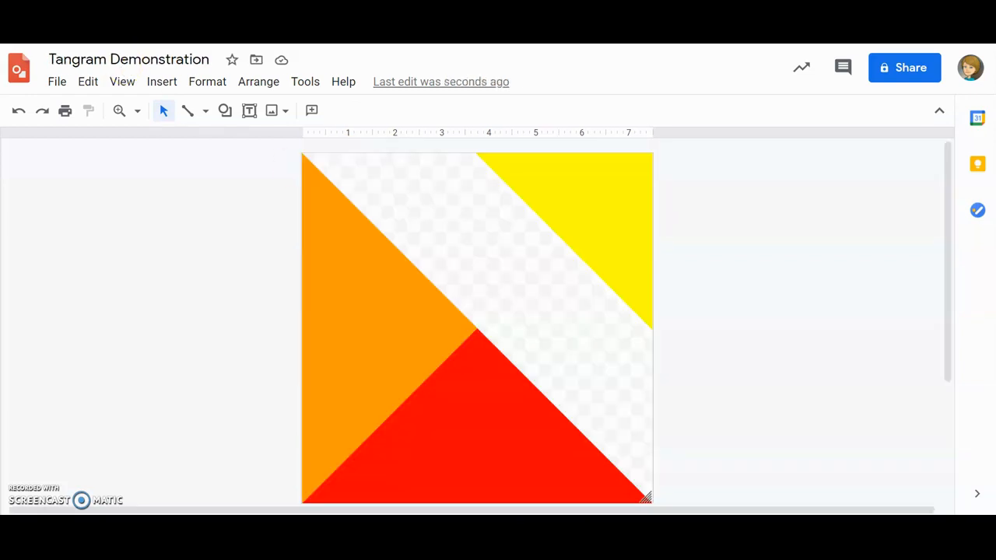
# Duplicate the yellow triangle, place the copy near the middle of the canvas and fill it with green
pyautogui.click(580, 196)
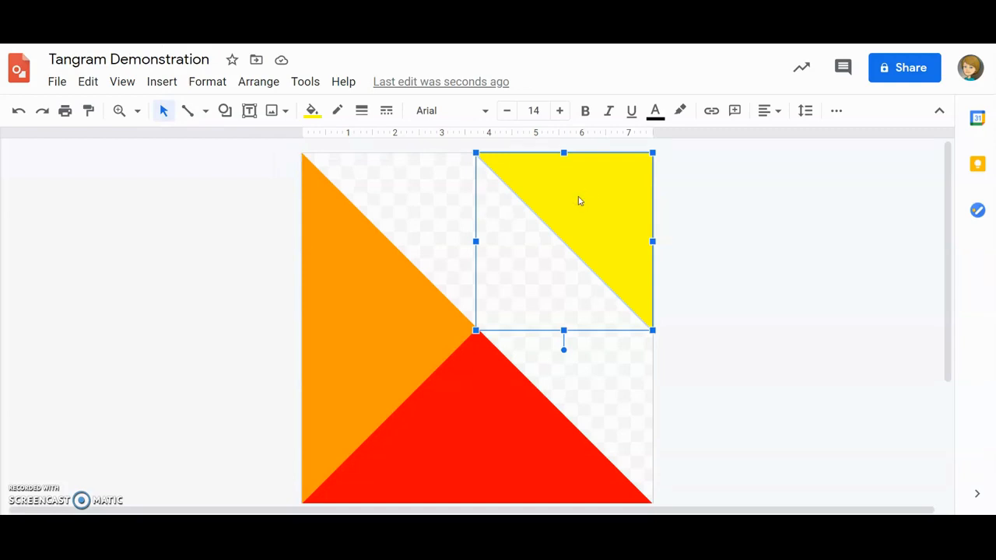
pyautogui.moveTo(602, 213); pyautogui.dragTo(506, 249)
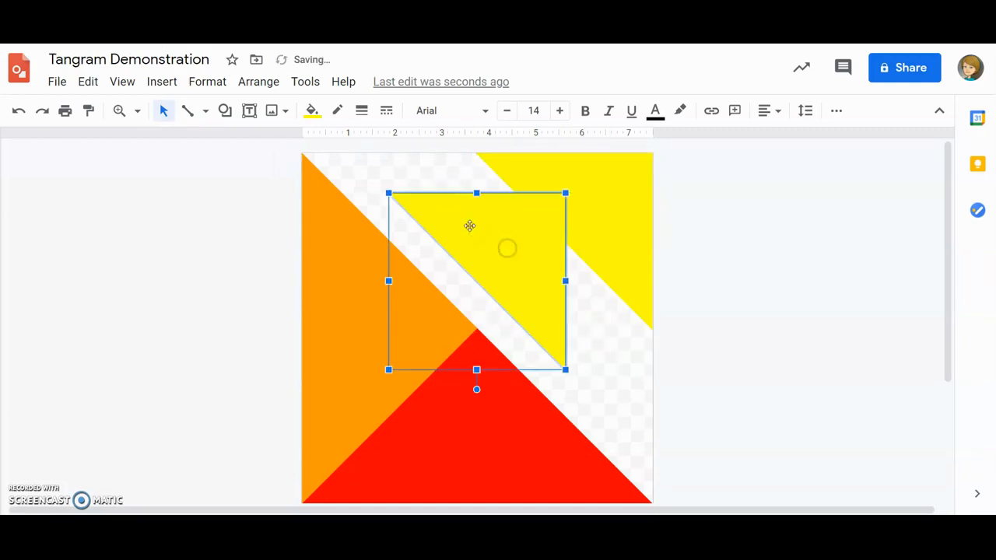
pyautogui.click(312, 110)
pyautogui.click(389, 217)
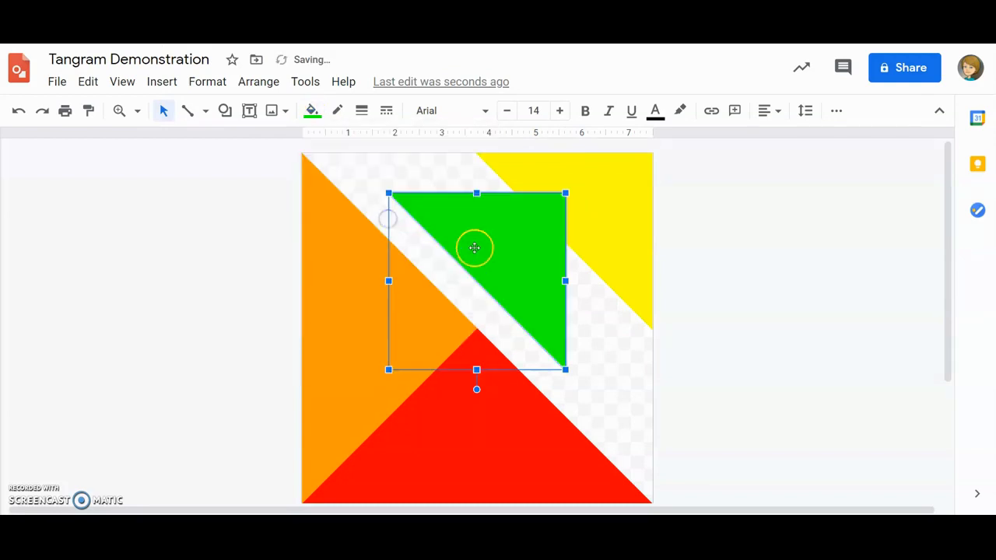
# Rotate the green triangle so its right angle points down and fit its long side along the canvas's top edge against the orange triangle
pyautogui.moveTo(477, 390); pyautogui.dragTo(378, 182)
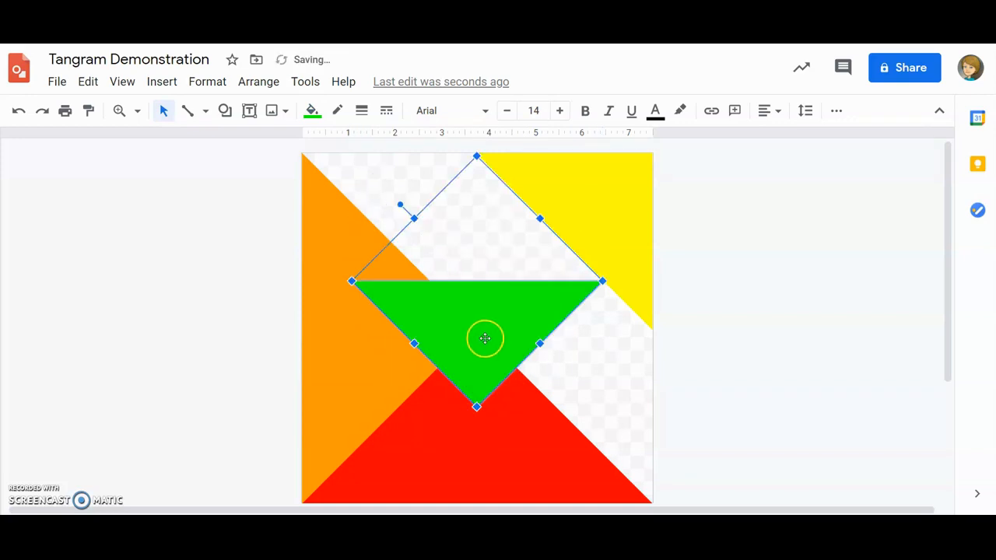
pyautogui.moveTo(493, 345); pyautogui.dragTo(444, 215)
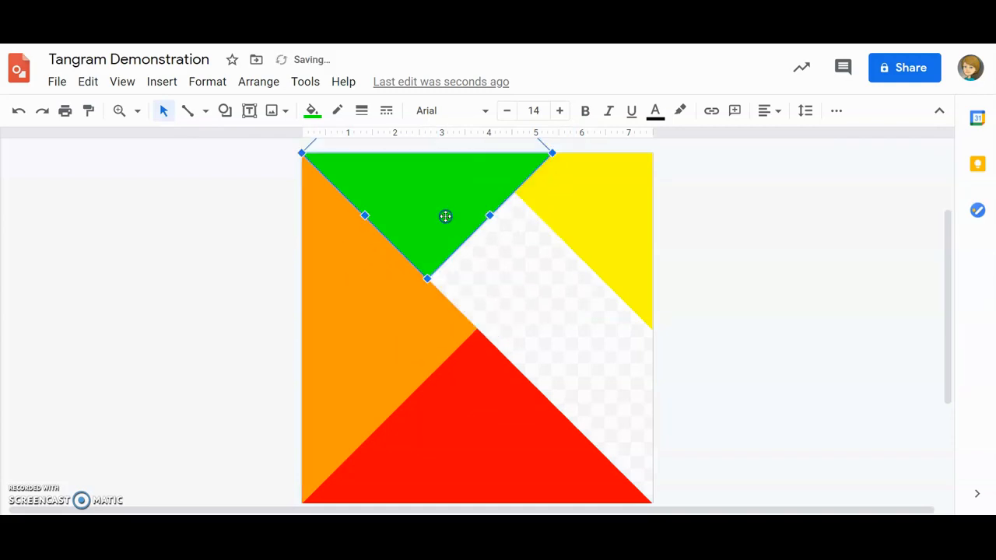
pyautogui.scroll(1, 561, 235)
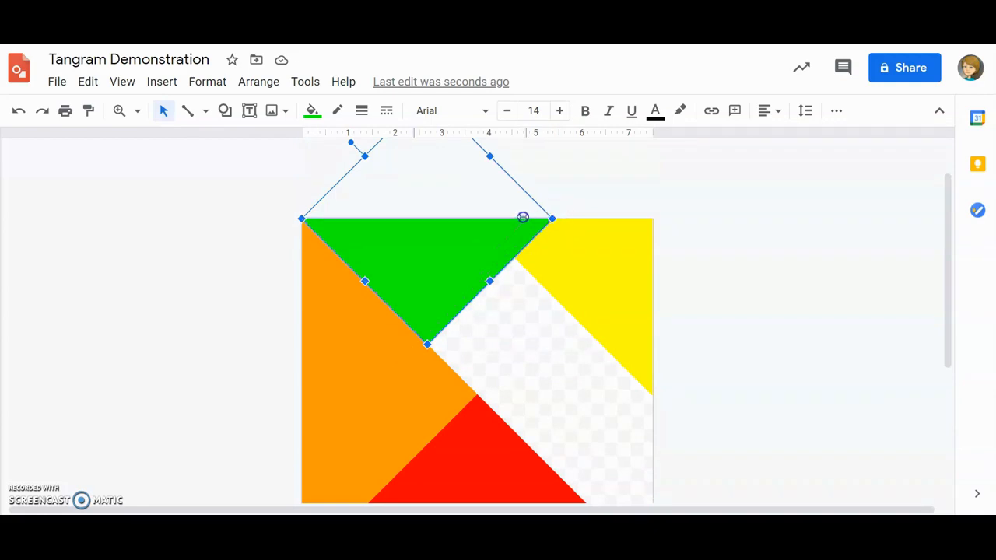
# Scale the green triangle down proportionally until its long side ends at the yellow triangle's corner, halfway along the canvas's top edge
pyautogui.moveTo(470, 216); pyautogui.dragTo(476, 219)
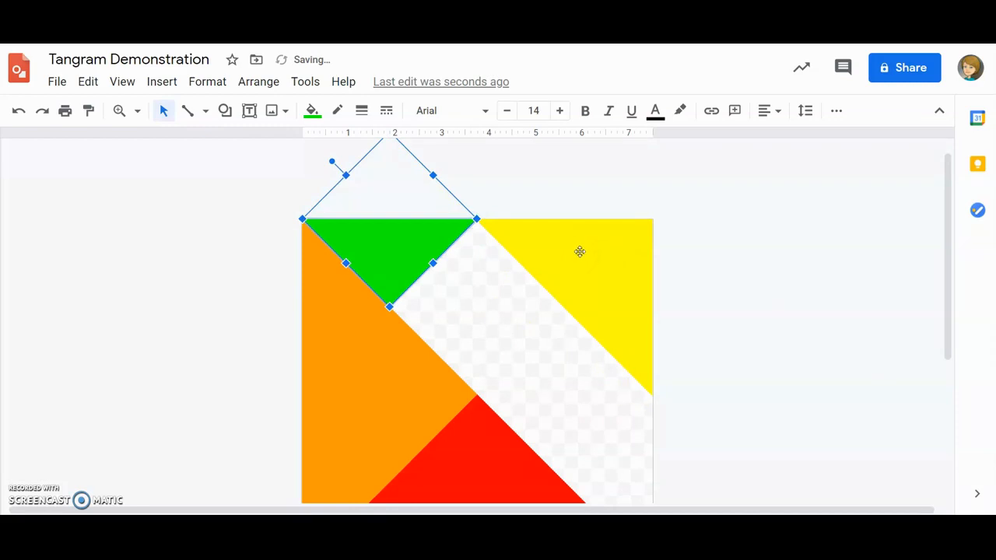
pyautogui.click(729, 316)
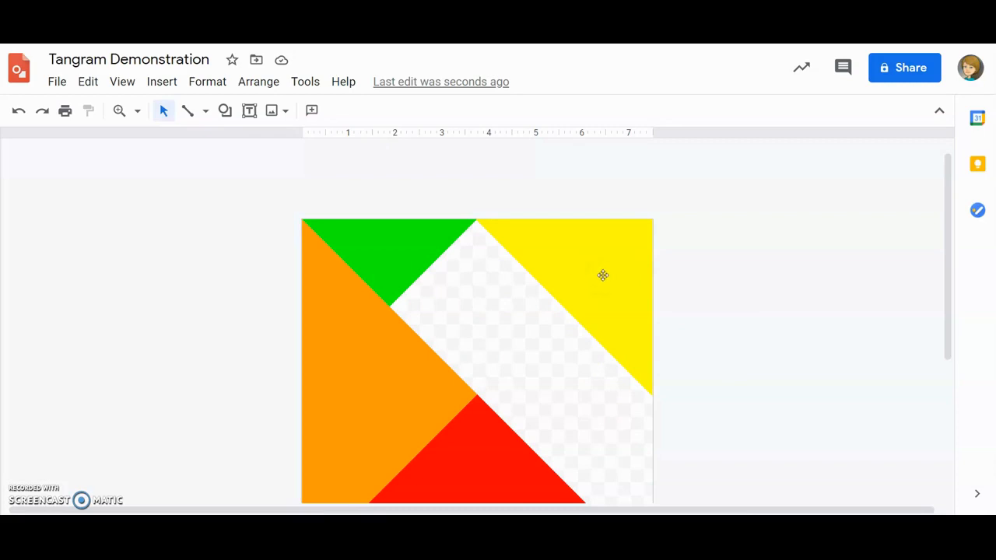
pyautogui.scroll(-2, 534, 318)
pyautogui.scroll(1, 534, 317)
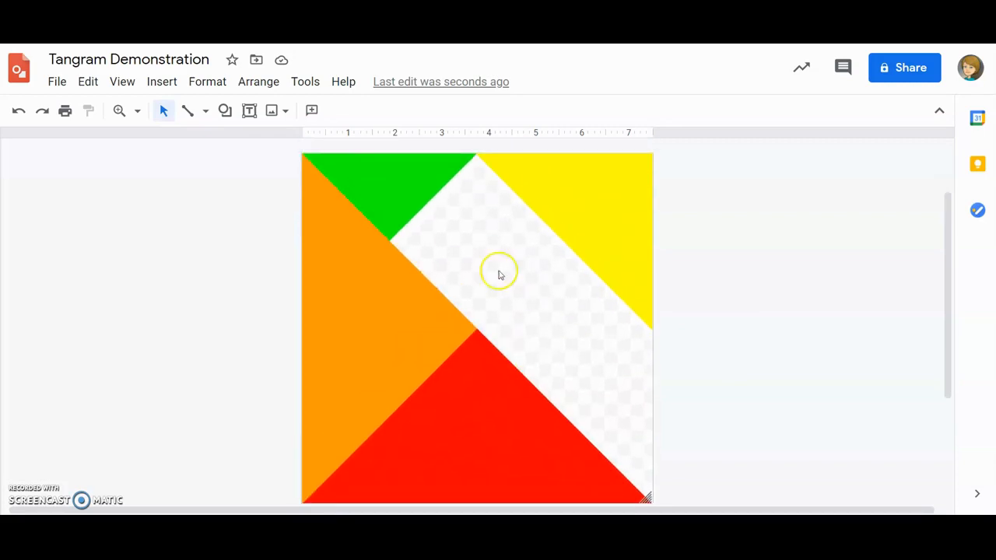
# Copy the green triangle, paste it and move the copy into the empty band between the yellow and red triangles
pyautogui.click(390, 187)
pyautogui.rightClick(393, 187)
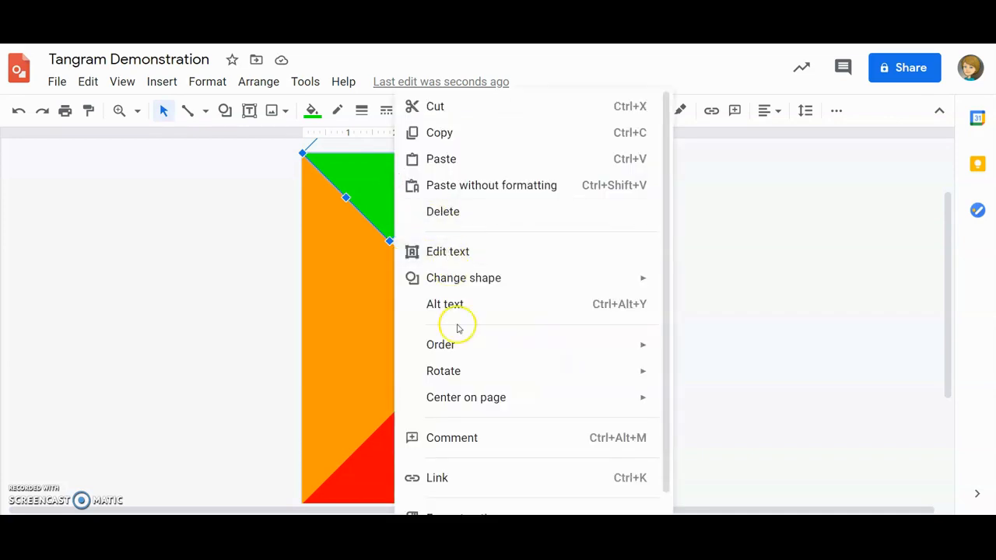
pyautogui.click(450, 137)
pyautogui.rightClick(412, 191)
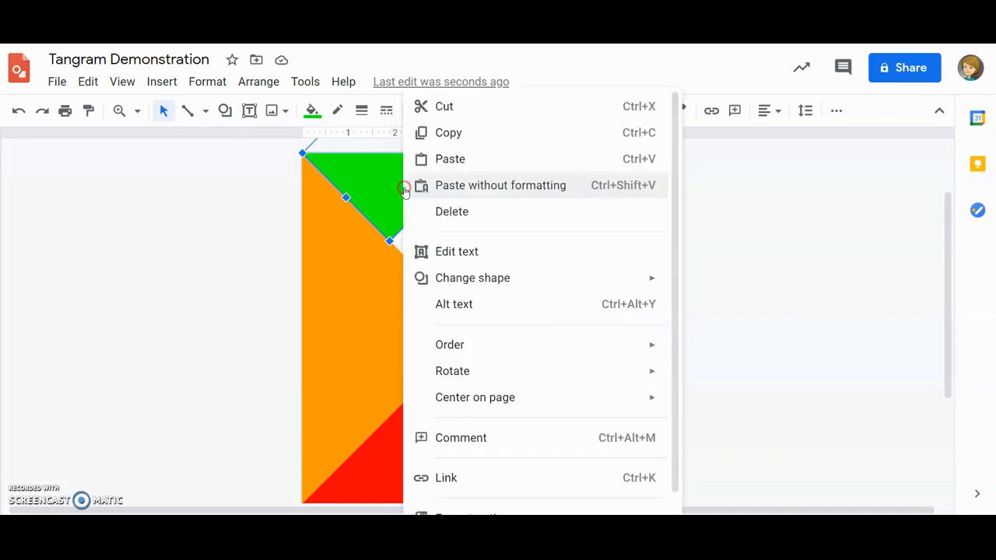
pyautogui.moveTo(402, 278); pyautogui.dragTo(553, 387)
pyautogui.scroll(-2, 611, 407)
pyautogui.scroll(-2, 613, 415)
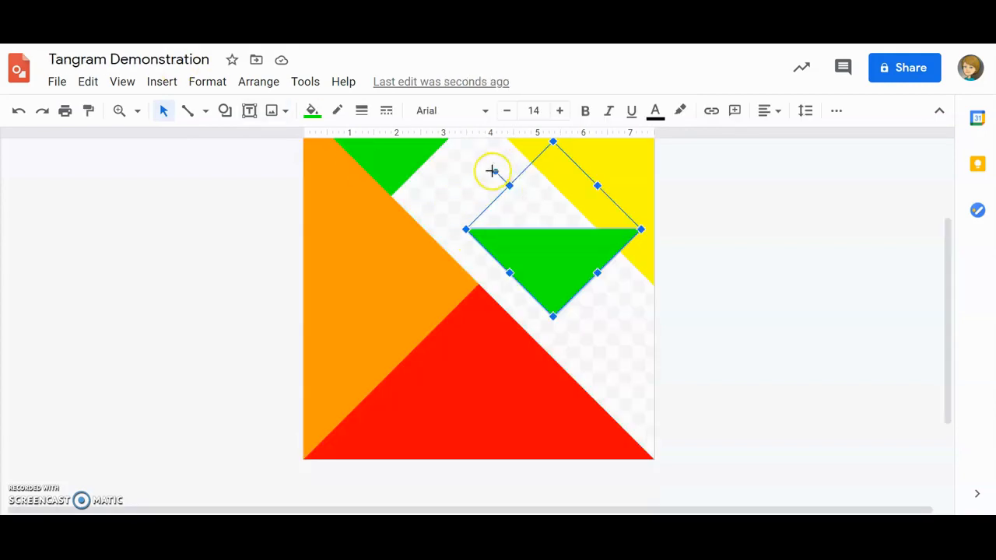
# Rotate the green copy so its long side is vertical and fit its right angle at the canvas centre along the red triangle's edge
pyautogui.moveTo(496, 170); pyautogui.dragTo(610, 181)
pyautogui.moveTo(560, 251); pyautogui.dragTo(545, 291)
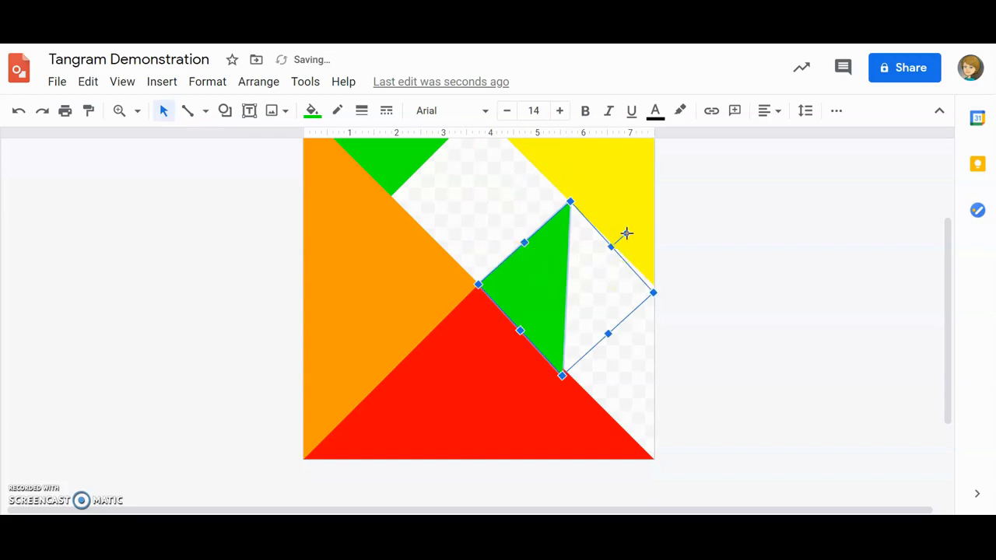
pyautogui.moveTo(627, 234); pyautogui.dragTo(625, 229)
pyautogui.click(539, 290)
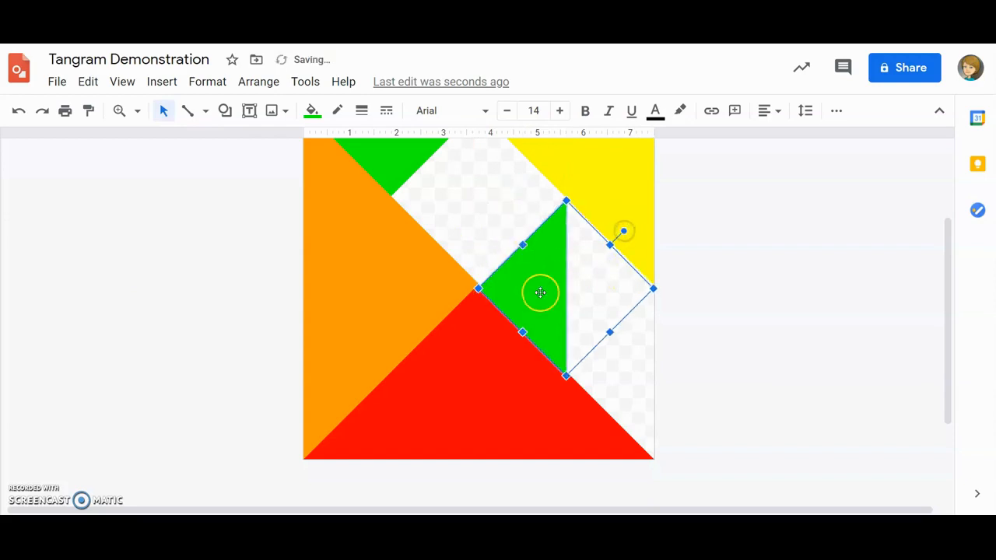
pyautogui.moveTo(537, 289); pyautogui.dragTo(539, 286)
# Fill the copied triangle beside the canvas centre with blue
pyautogui.click(312, 110)
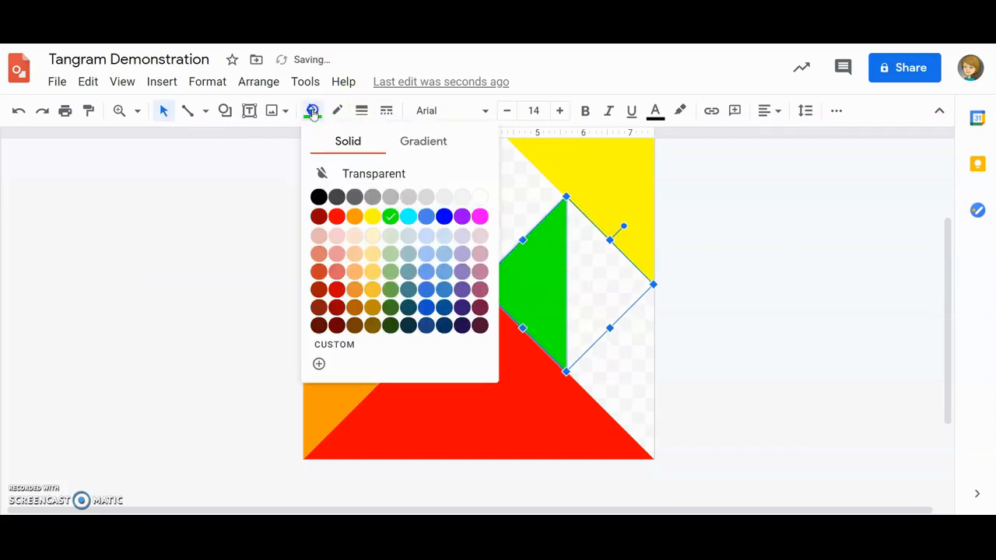
pyautogui.click(444, 218)
pyautogui.click(760, 295)
pyautogui.scroll(2, 746, 305)
pyautogui.click(693, 291)
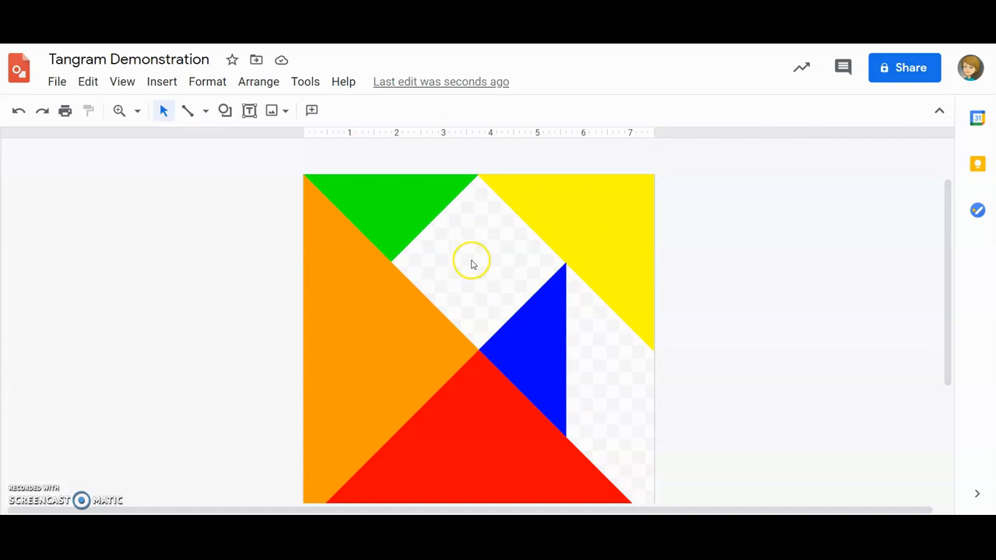
# Draw a square over the gap enclosed by the green, yellow, blue and orange triangles
pyautogui.click(226, 114)
pyautogui.moveTo(258, 146)
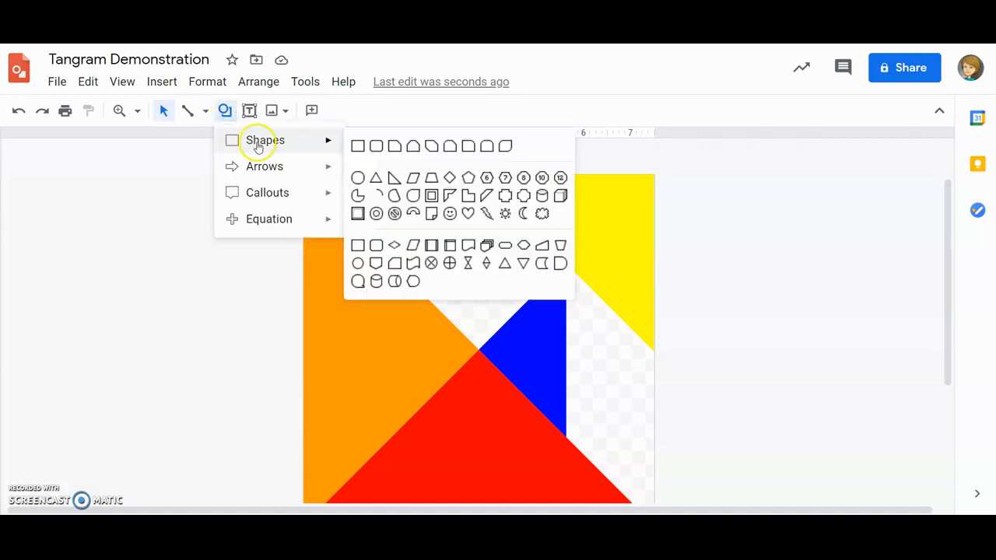
pyautogui.click(358, 148)
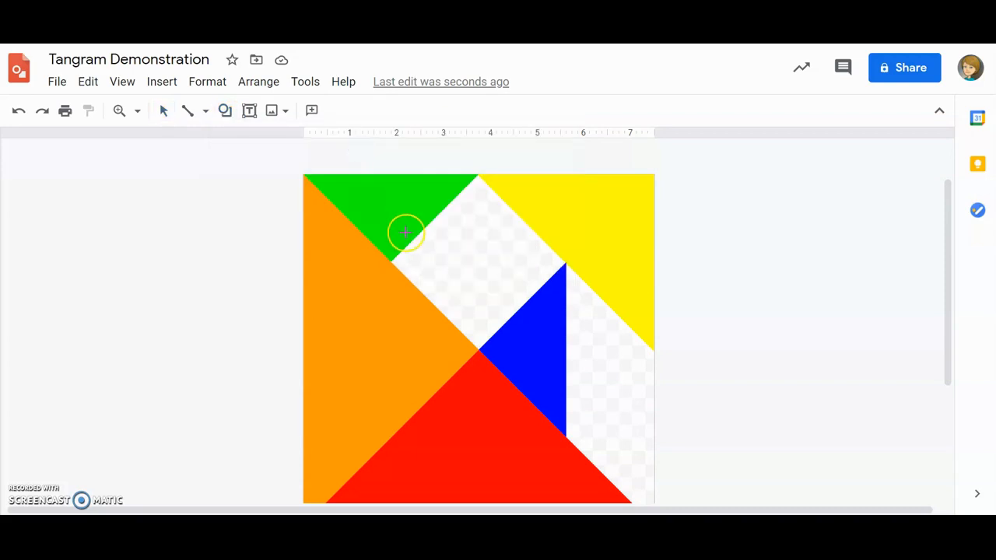
pyautogui.click(403, 206)
pyautogui.moveTo(463, 258); pyautogui.dragTo(528, 294)
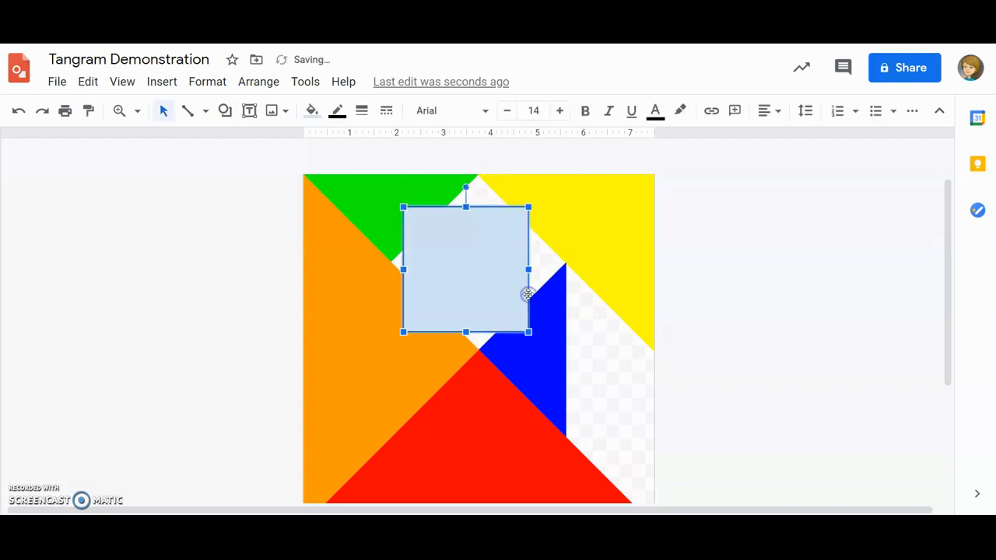
# Rotate the square 45 degrees and fit it into the gap between the green, yellow, blue and orange triangles
pyautogui.moveTo(465, 186); pyautogui.dragTo(516, 220)
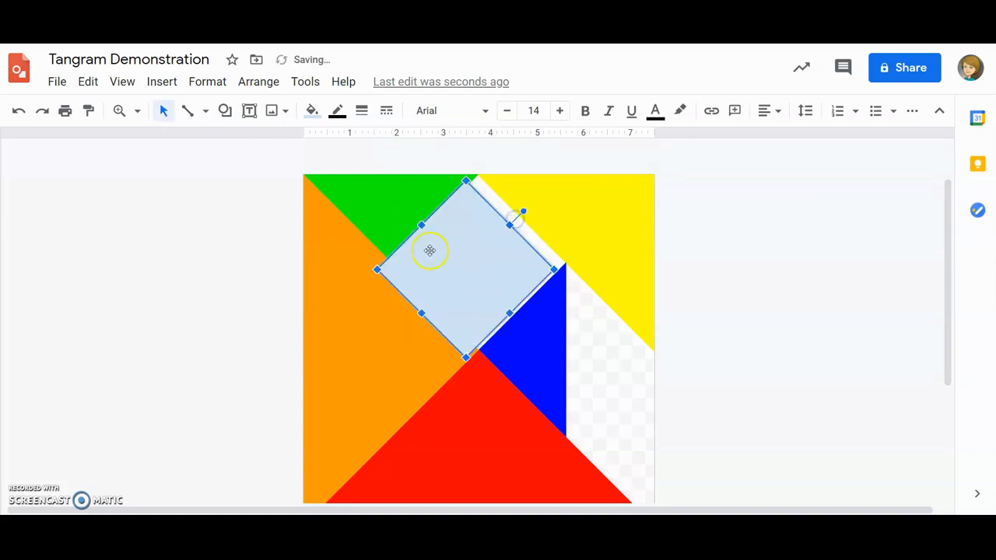
pyautogui.moveTo(464, 265); pyautogui.dragTo(476, 262)
pyautogui.click(767, 298)
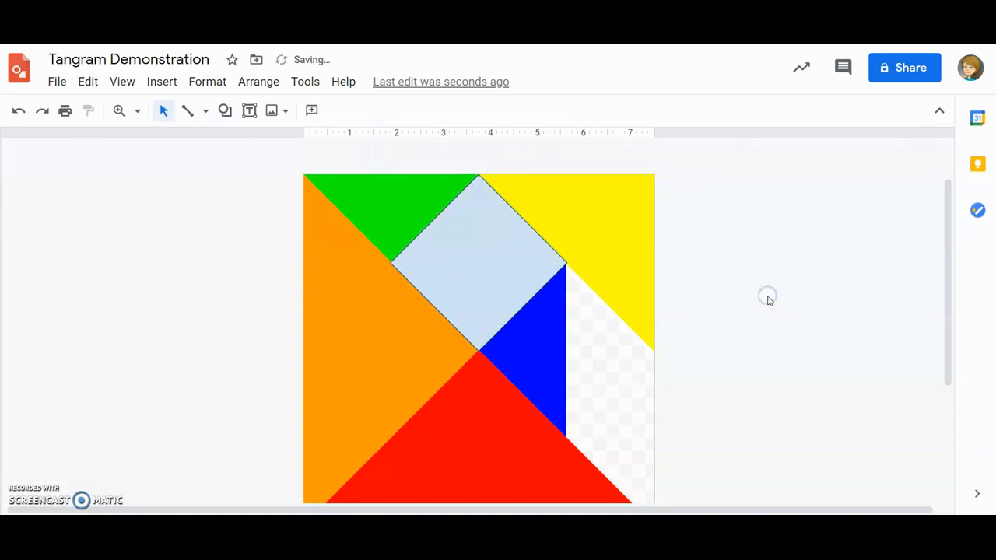
# Fill the square with purple and make its border transparent
pyautogui.click(480, 268)
pyautogui.click(312, 111)
pyautogui.click(444, 218)
pyautogui.click(459, 218)
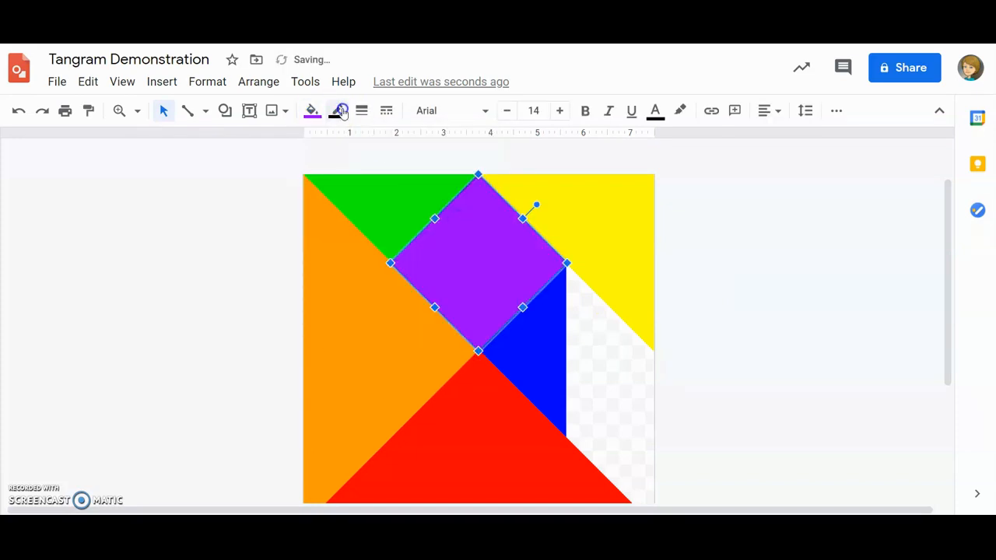
pyautogui.click(337, 111)
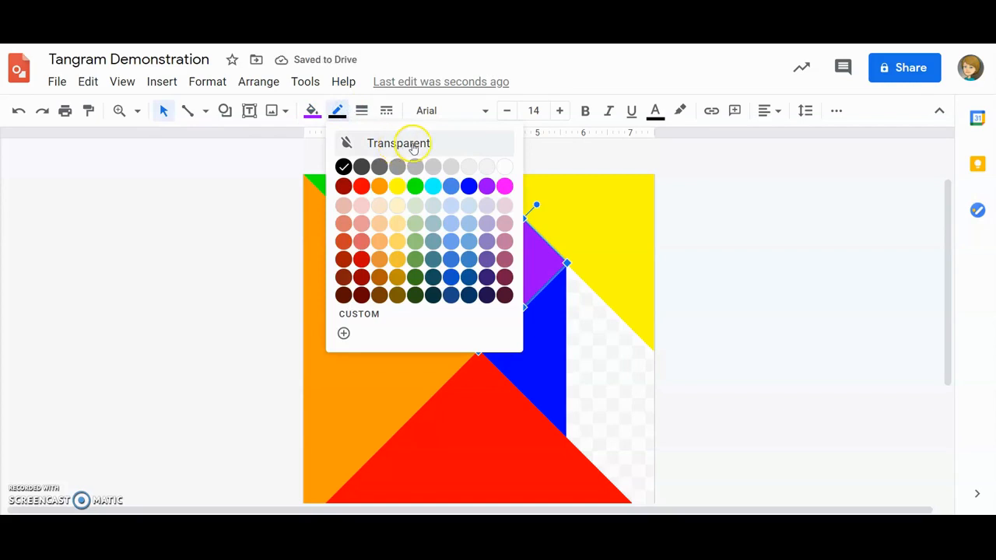
pyautogui.click(419, 145)
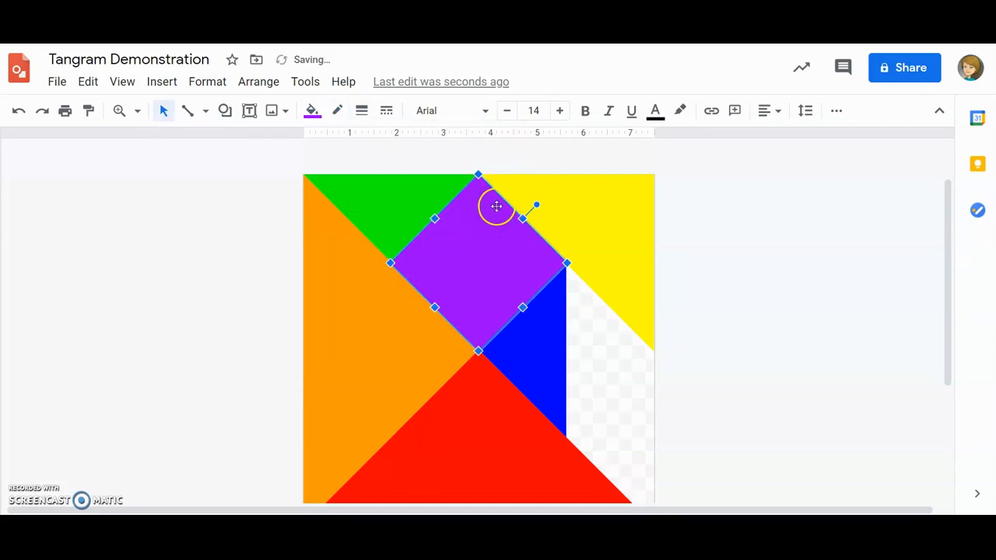
pyautogui.click(747, 266)
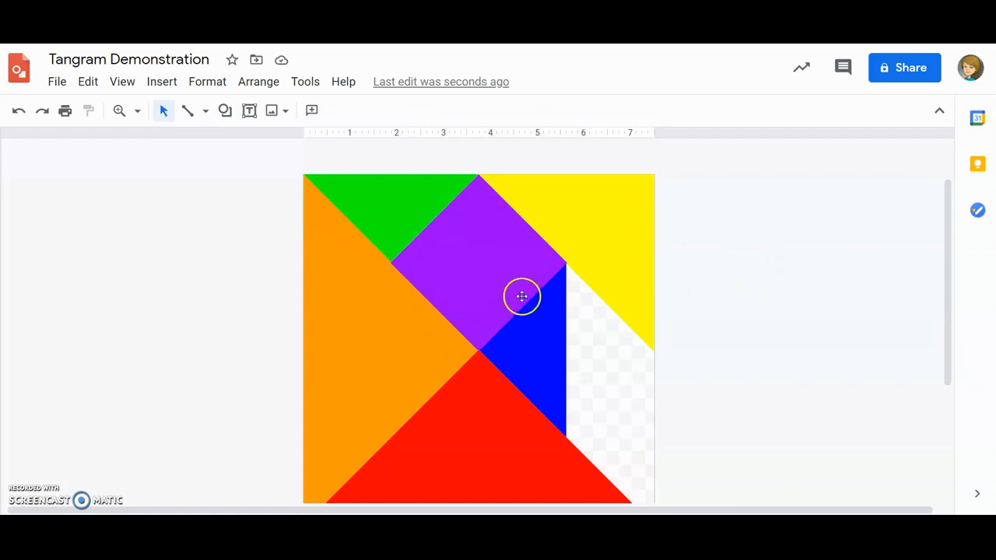
# Duplicate the green triangle and move the copy into the remaining gap between the blue triangle and the canvas's right edge
pyautogui.scroll(-2, 615, 346)
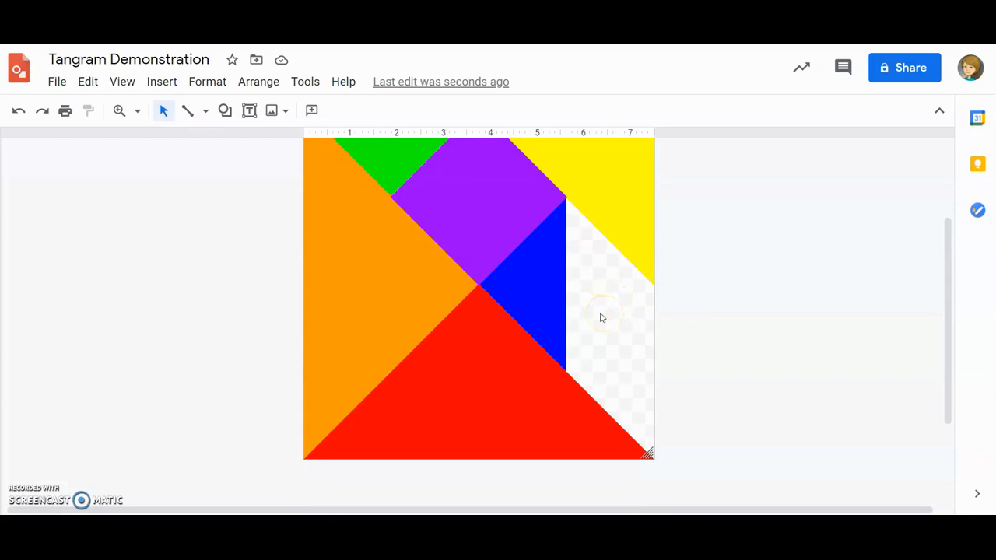
pyautogui.click(617, 298)
pyautogui.click(409, 159)
pyautogui.scroll(2, 436, 226)
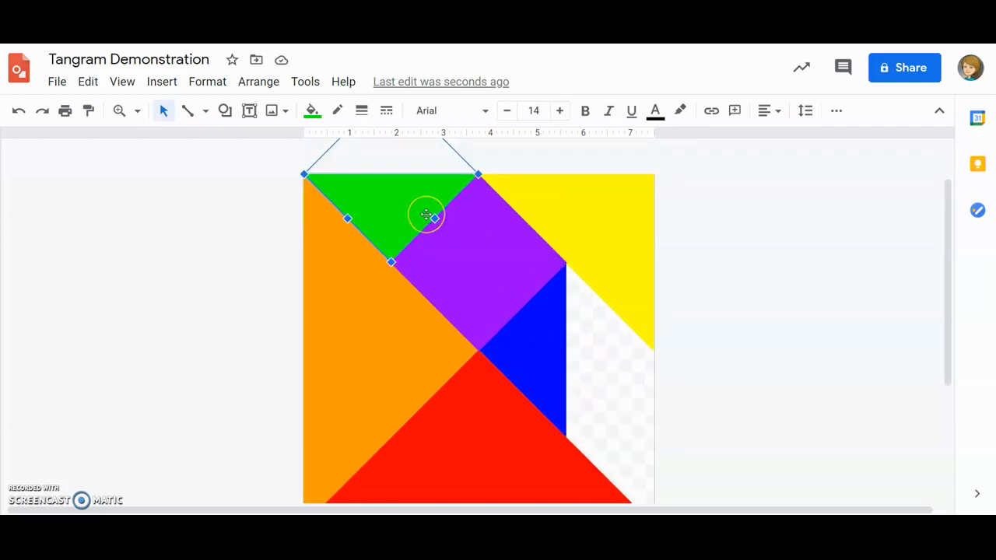
pyautogui.scroll(2, 427, 215)
pyautogui.moveTo(406, 270); pyautogui.dragTo(629, 391)
# Rotate the new green triangle so its right angle is at the lower left, and fit it beneath the yellow triangle beside the blue one
pyautogui.moveTo(949, 306); pyautogui.dragTo(951, 363)
pyautogui.moveTo(567, 215); pyautogui.dragTo(624, 207)
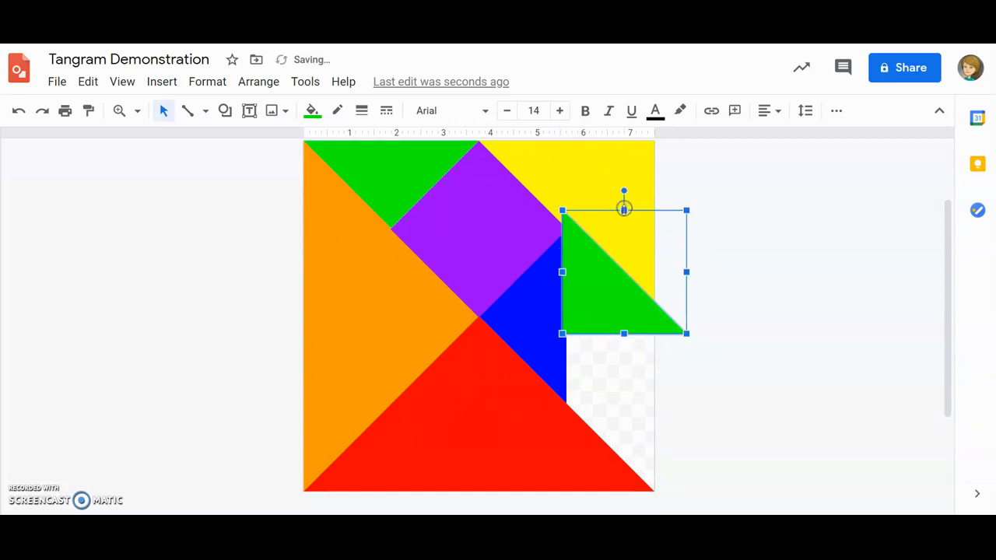
pyautogui.moveTo(589, 271); pyautogui.dragTo(597, 320)
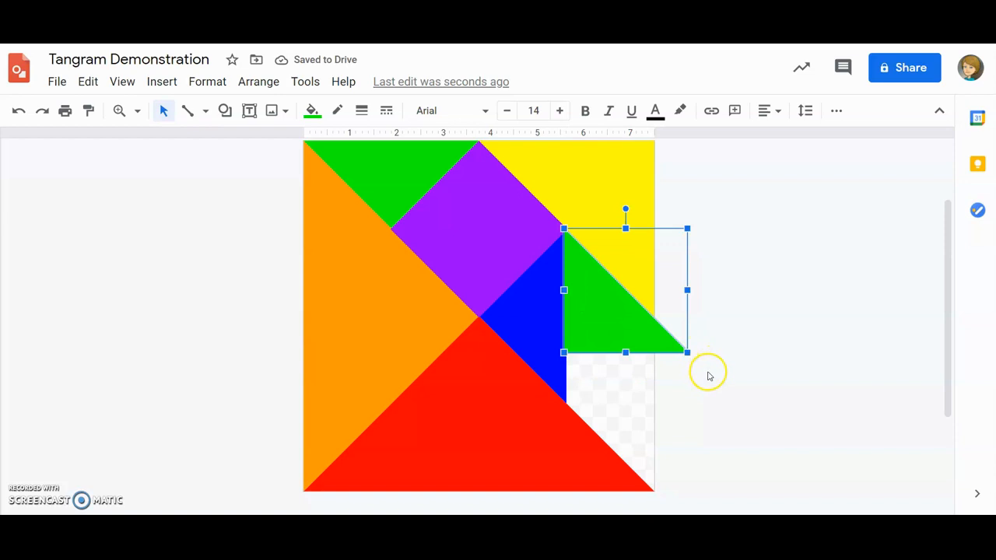
# Scale the new green triangle down to about the gap's width and align its vertical side with the blue triangle's vertical edge
pyautogui.moveTo(690, 354); pyautogui.dragTo(647, 319)
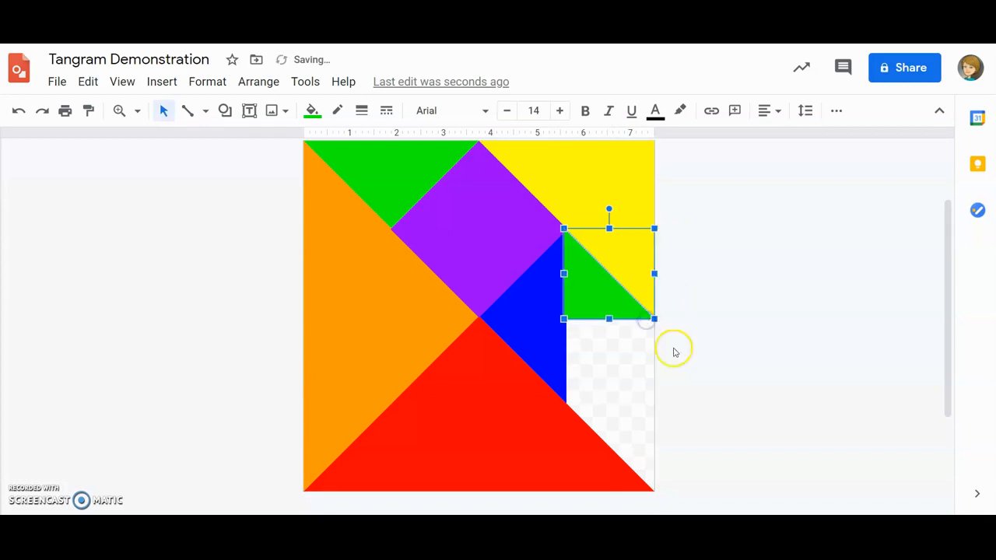
pyautogui.click(656, 347)
pyautogui.click(592, 279)
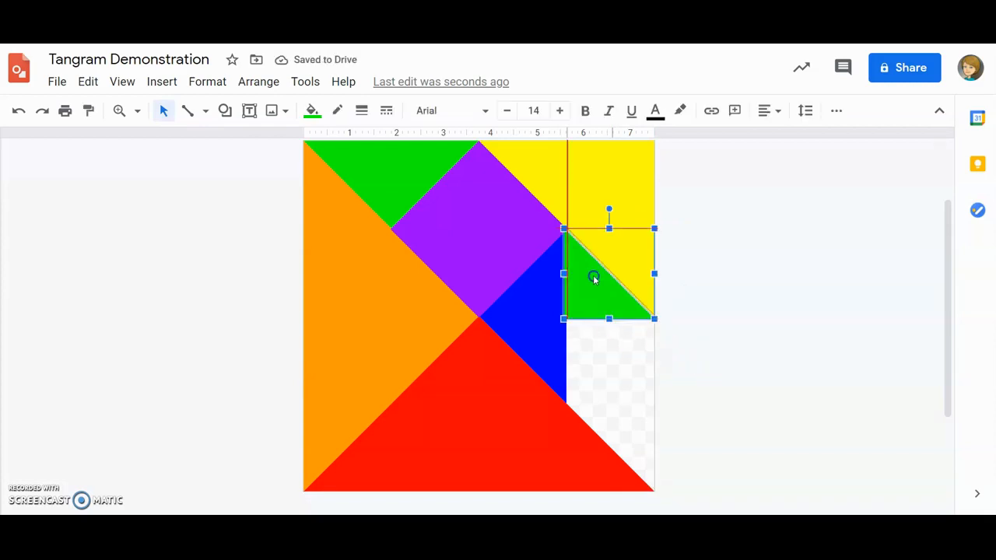
pyautogui.click(729, 329)
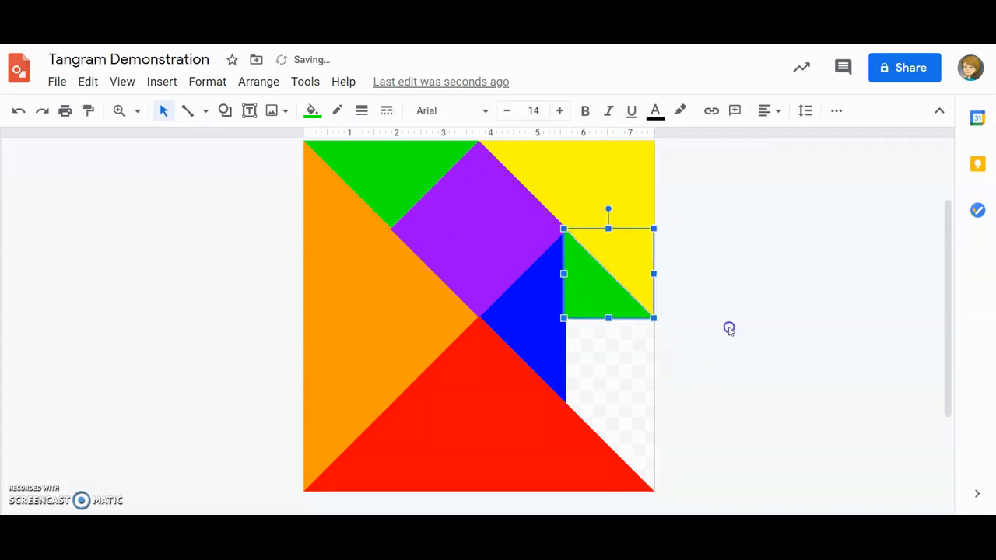
pyautogui.click(607, 294)
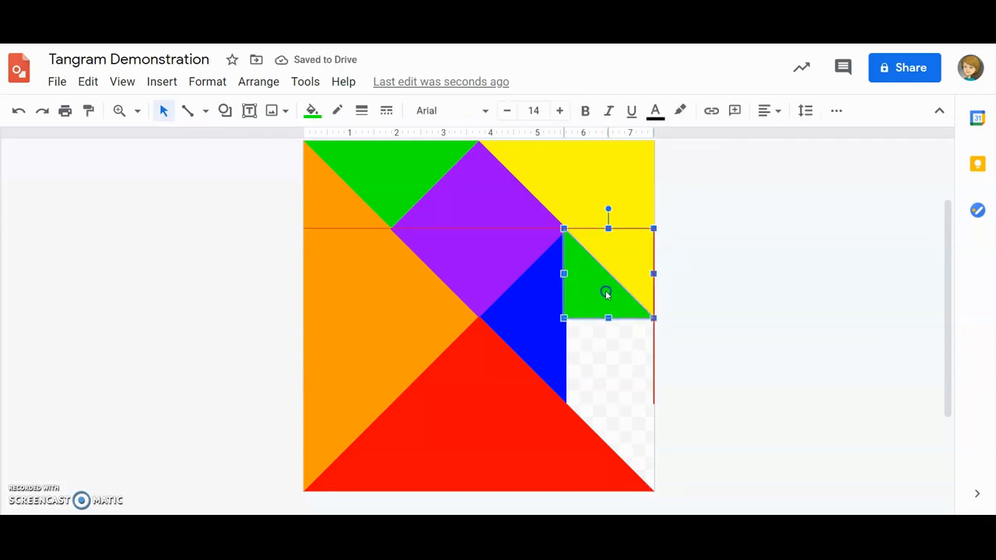
pyautogui.click(764, 359)
pyautogui.moveTo(597, 289); pyautogui.dragTo(607, 302)
pyautogui.click(695, 317)
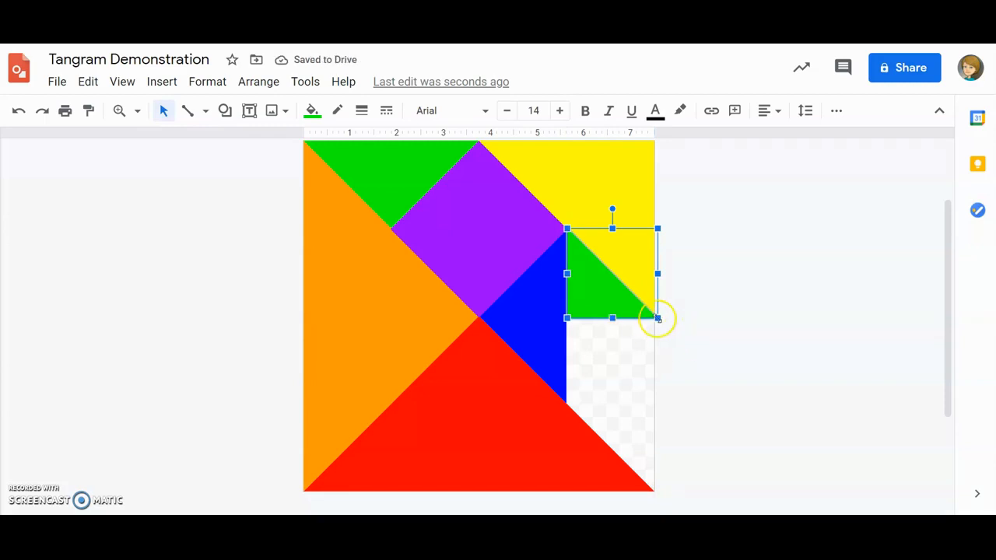
# Shrink the small green triangle slightly to end at the canvas's right edge, and fill it with magenta
pyautogui.moveTo(657, 318); pyautogui.dragTo(655, 315)
pyautogui.click(688, 326)
pyautogui.click(609, 289)
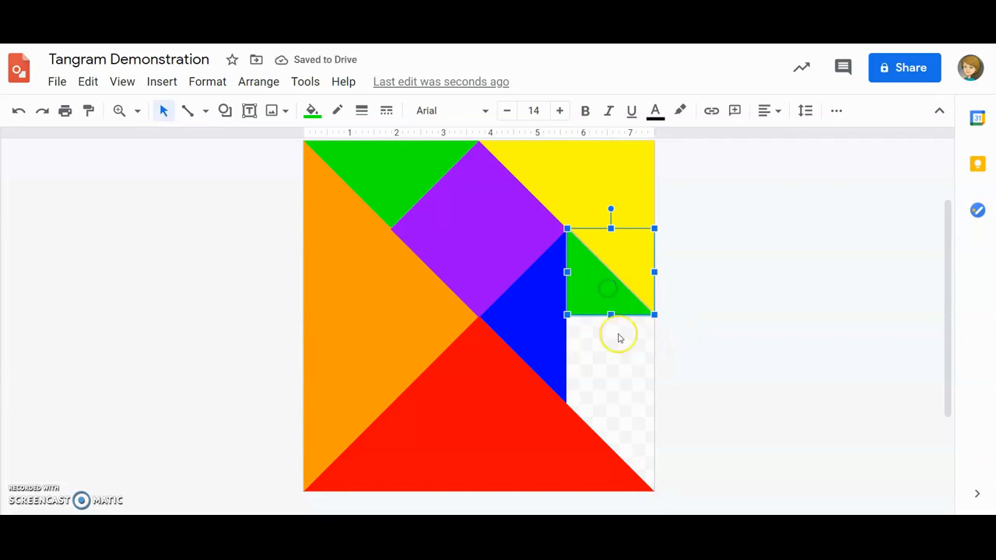
pyautogui.click(312, 110)
pyautogui.click(478, 217)
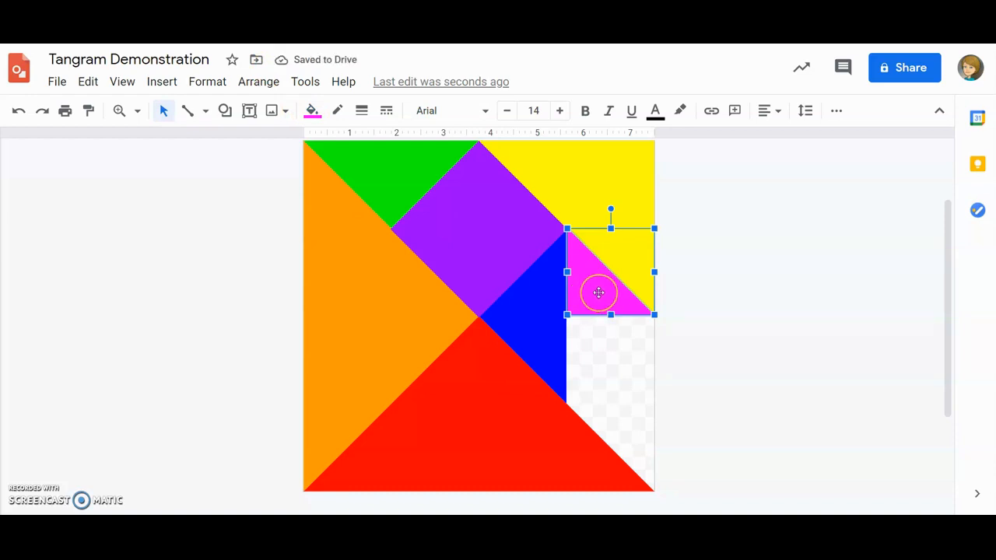
# Duplicate the magenta triangle, rotate the copy so its right angle faces the upper right, and fit it into the canvas's lower-right corner
pyautogui.moveTo(599, 292); pyautogui.dragTo(614, 378)
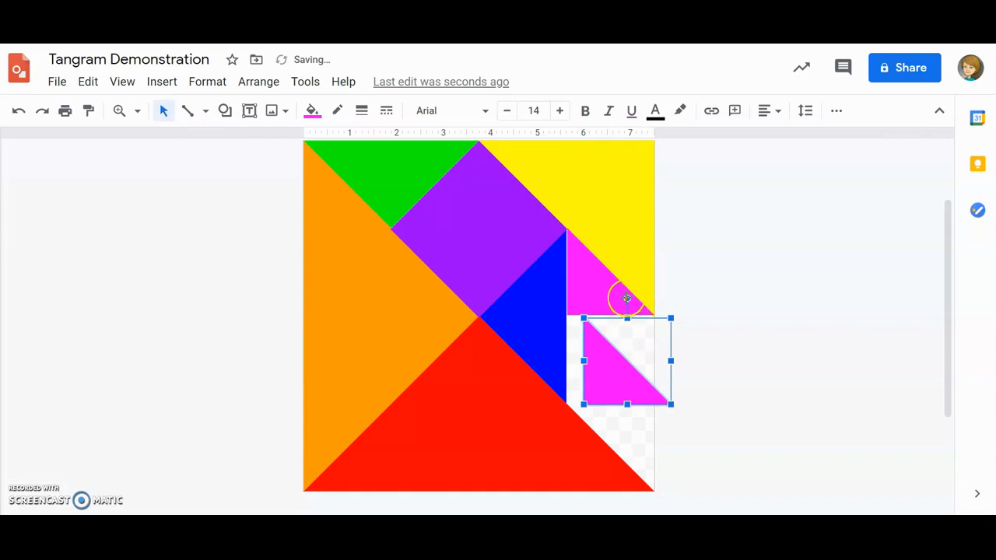
pyautogui.moveTo(627, 298); pyautogui.dragTo(629, 427)
pyautogui.moveTo(646, 349); pyautogui.dragTo(630, 433)
pyautogui.click(724, 424)
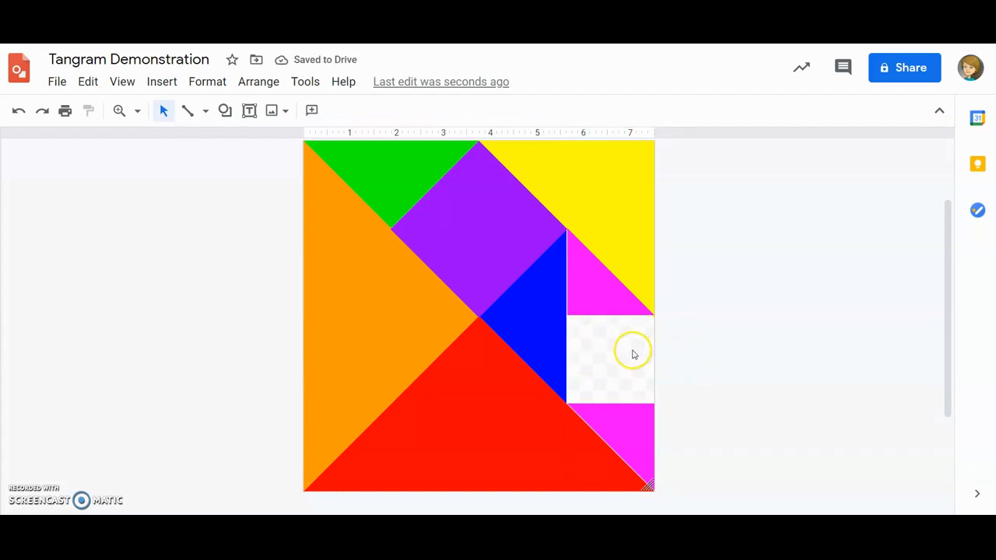
# Duplicate the purple square, turn the copy upright and scale it down to fill the gap between the two magenta triangles
pyautogui.click(471, 224)
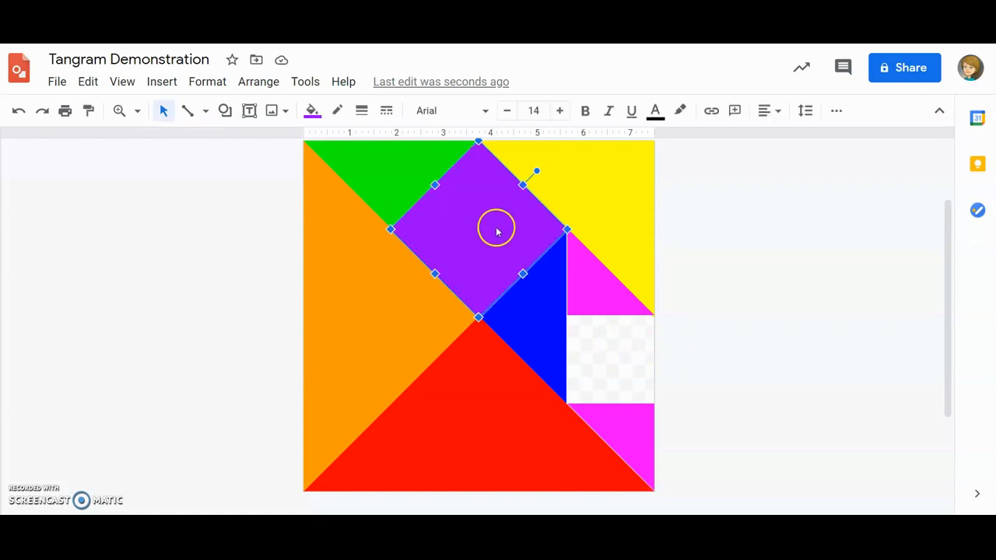
pyautogui.moveTo(496, 232); pyautogui.dragTo(640, 347)
pyautogui.moveTo(689, 295); pyautogui.dragTo(632, 254)
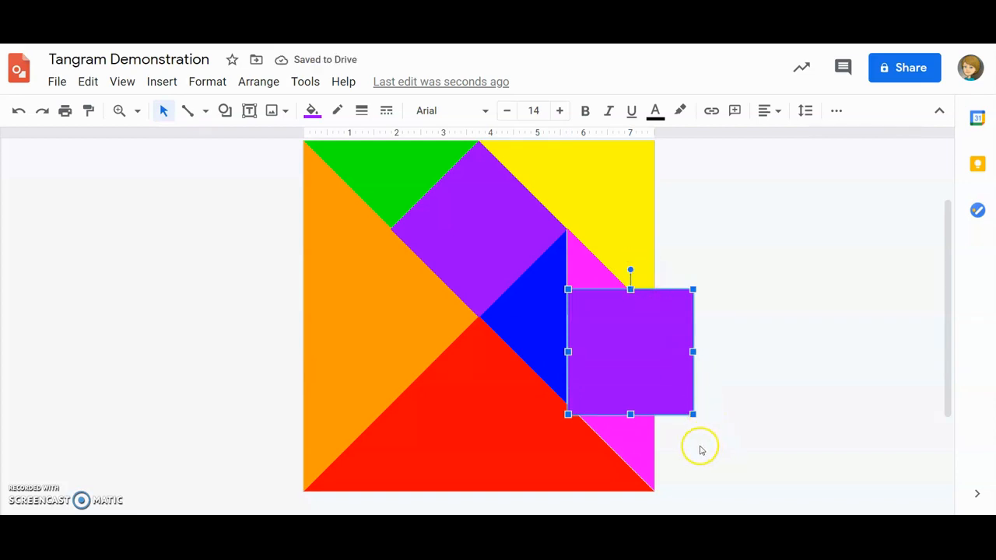
pyautogui.moveTo(693, 415); pyautogui.dragTo(626, 372)
pyautogui.click(705, 375)
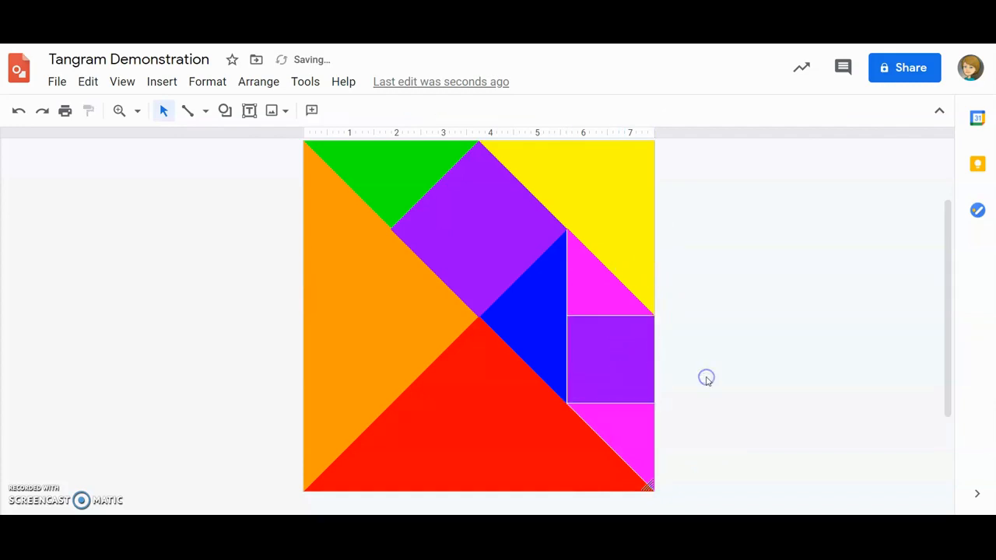
# Stretch the small purple square slightly upward to cover the thin gap below the upper magenta triangle
pyautogui.click(611, 360)
pyautogui.moveTo(611, 315); pyautogui.dragTo(611, 311)
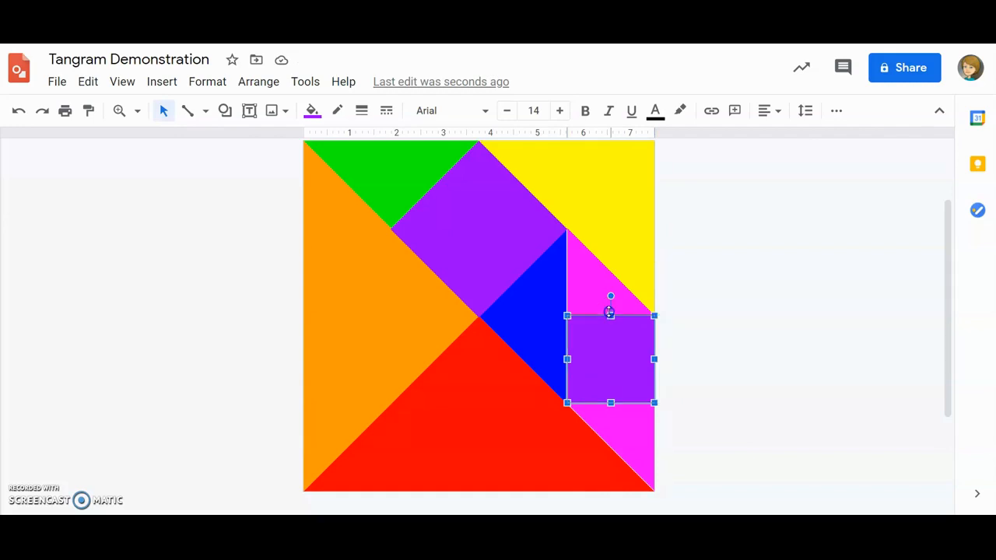
pyautogui.moveTo(614, 351); pyautogui.dragTo(613, 347)
pyautogui.click(681, 353)
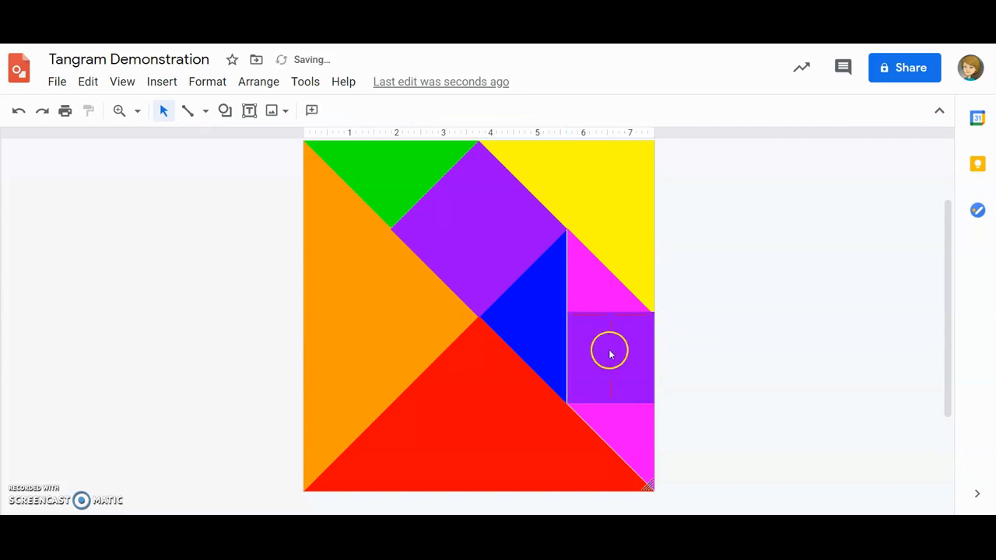
# Fill the small square between the two magenta triangles with magenta
pyautogui.click(610, 355)
pyautogui.click(313, 110)
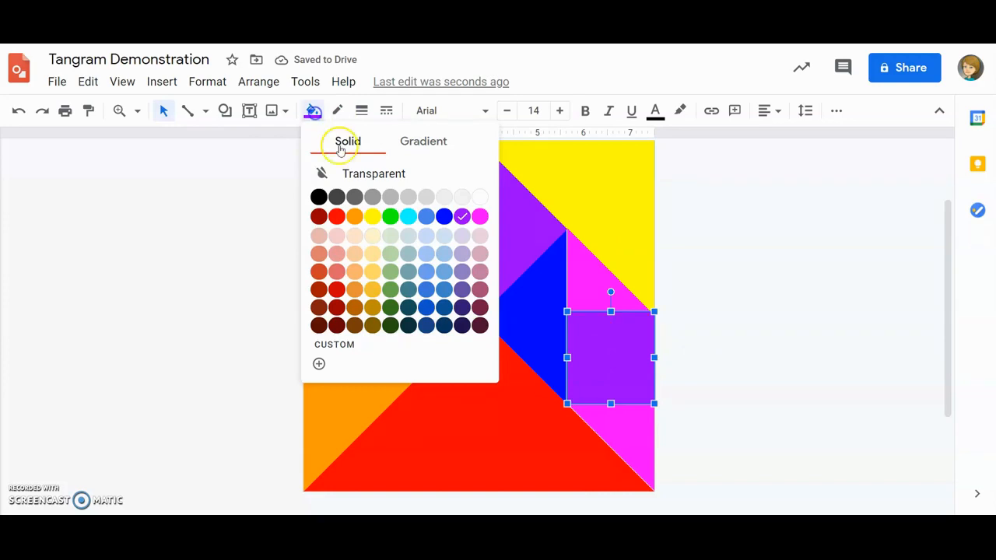
pyautogui.click(480, 217)
pyautogui.click(739, 297)
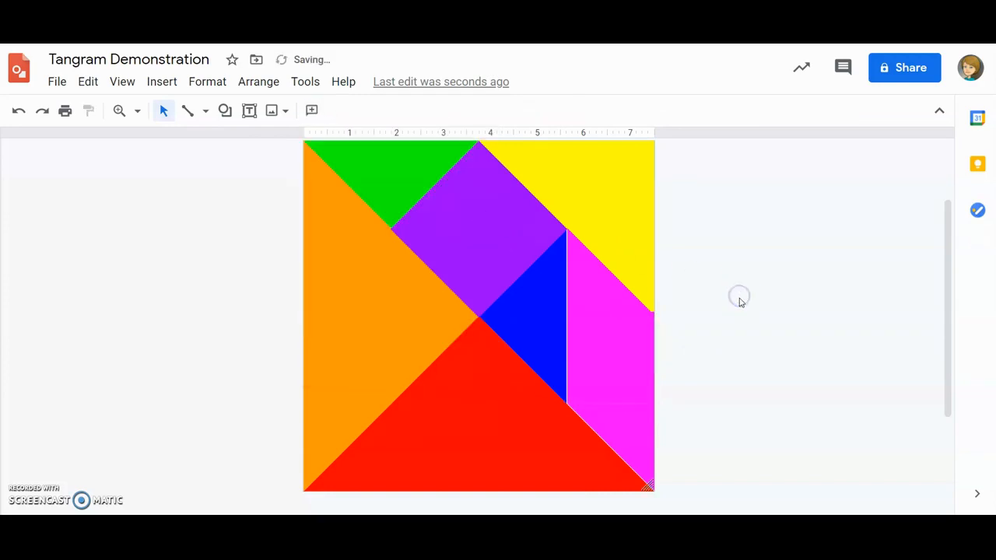
# Fine-tune the seam between the magenta square and the upper magenta triangle, extending the triangle slightly down over the square
pyautogui.click(628, 335)
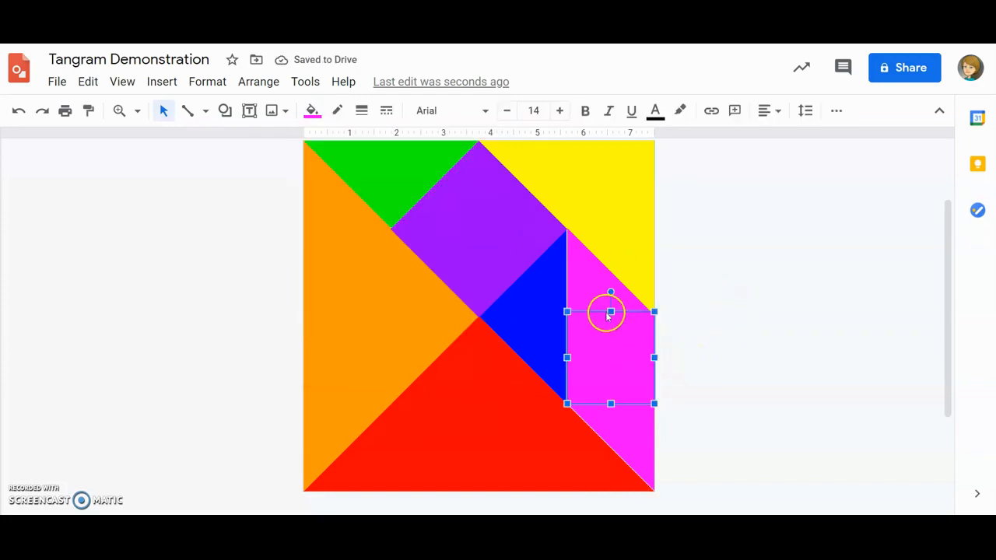
pyautogui.moveTo(609, 315); pyautogui.dragTo(599, 306)
pyautogui.click(667, 355)
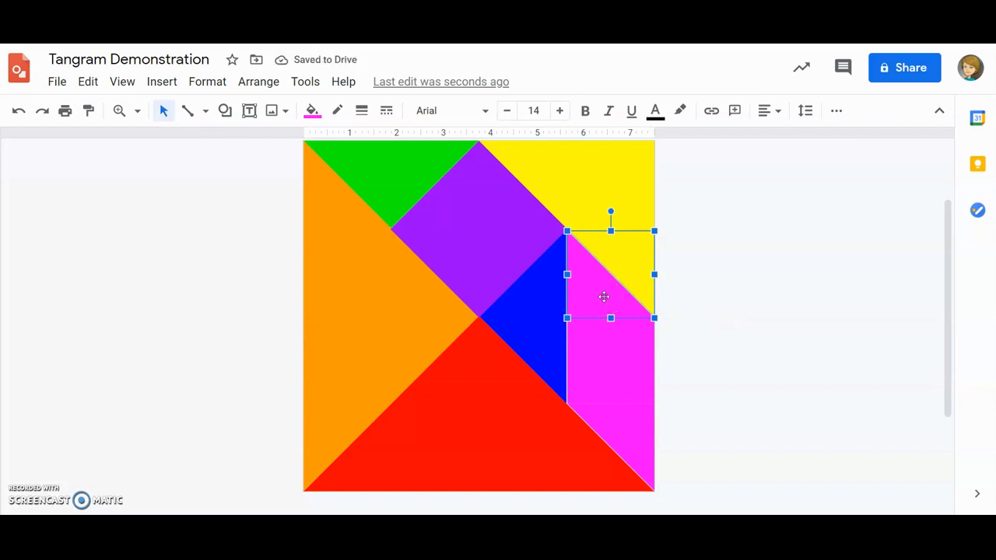
# Group the two magenta triangles and the magenta square between them into a single parallelogram
pyautogui.moveTo(604, 297); pyautogui.dragTo(611, 341)
pyautogui.keyDown('shift'); pyautogui.click(632, 439); pyautogui.keyUp('shift')
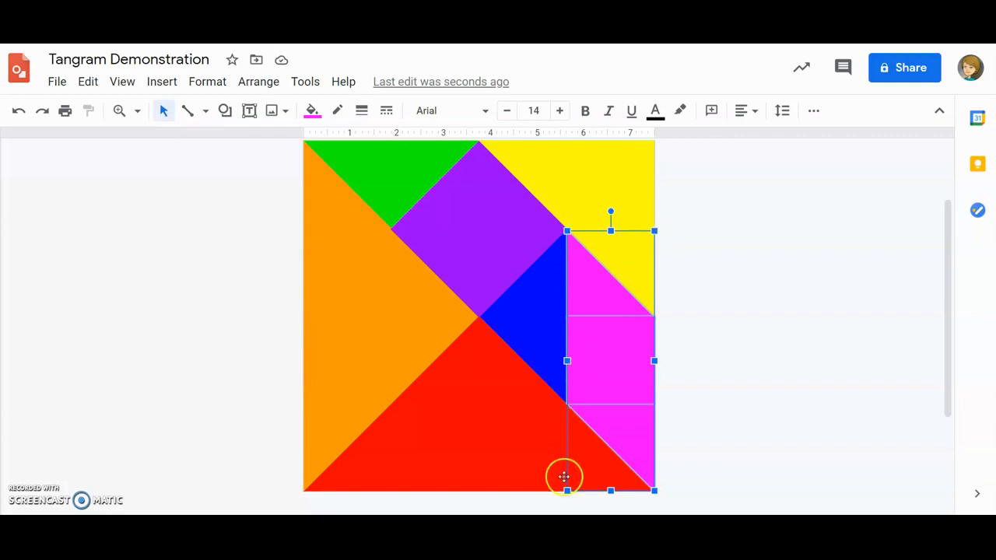
pyautogui.rightClick(615, 349)
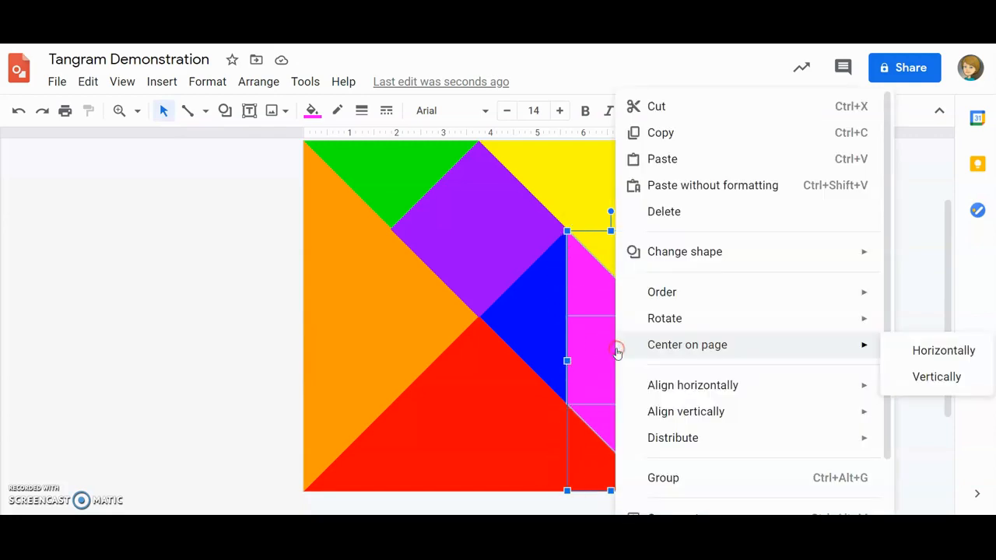
pyautogui.click(662, 481)
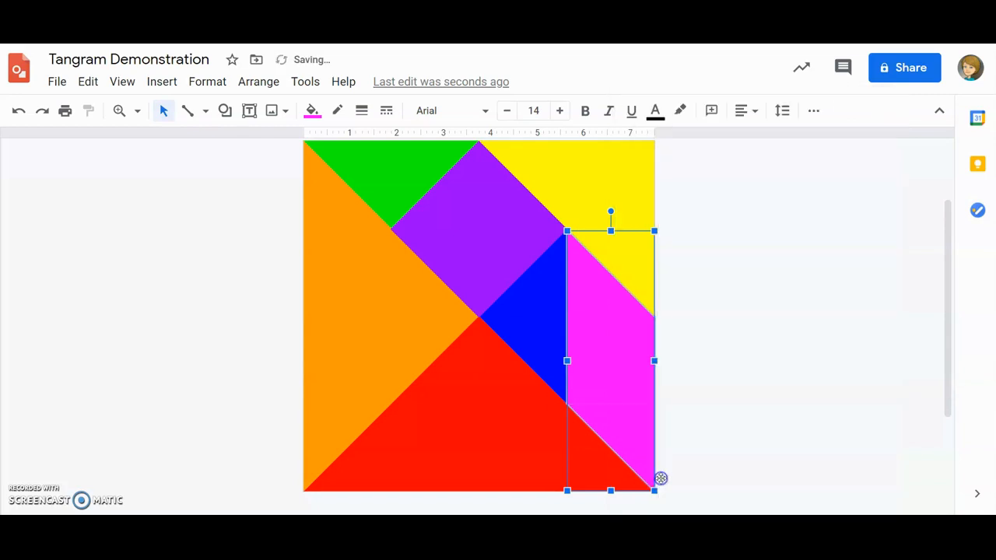
# Move the grouped magenta parallelogram as one piece and fit it into the gap between the yellow, blue and red triangles
pyautogui.click(701, 381)
pyautogui.click(619, 352)
pyautogui.moveTo(552, 348); pyautogui.dragTo(615, 348)
pyautogui.click(744, 352)
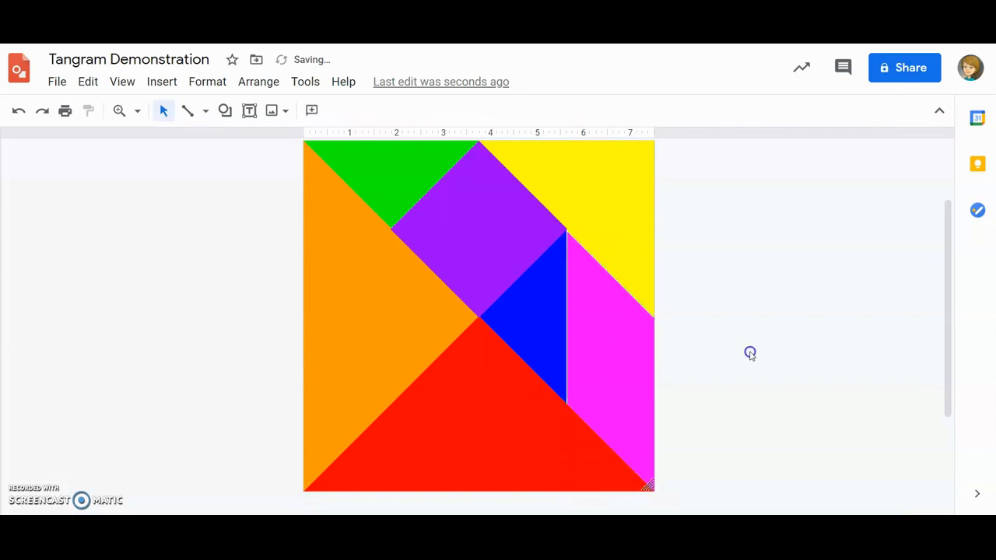